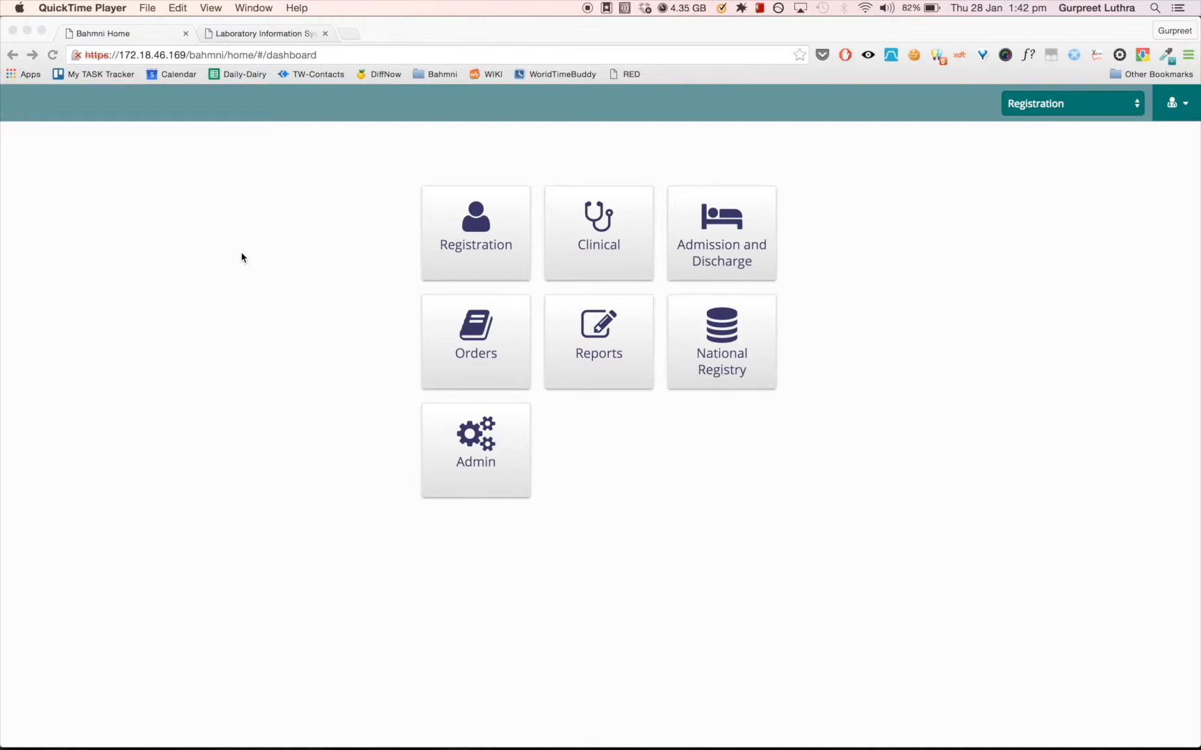
- Open the Clinical module, choose the third patient among the active ones, and start a consultation
{"action": "left_click", "coordinate": [603, 231]}
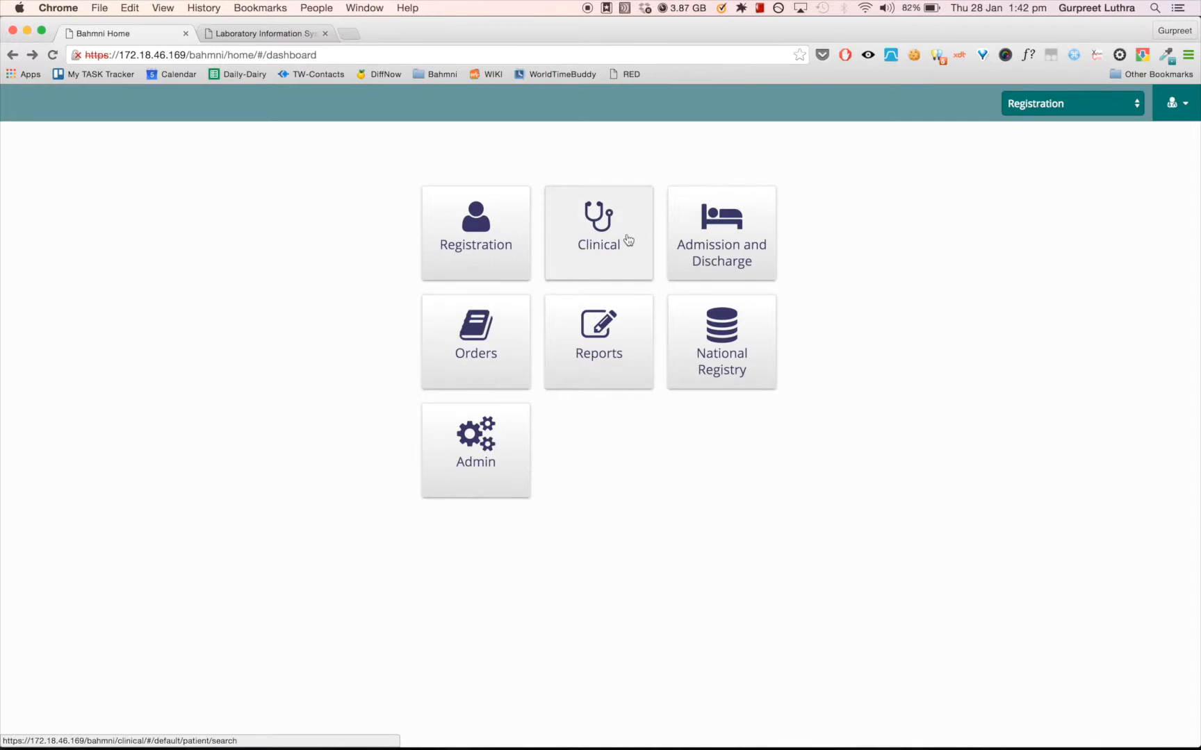
{"action": "left_click", "coordinate": [610, 239]}
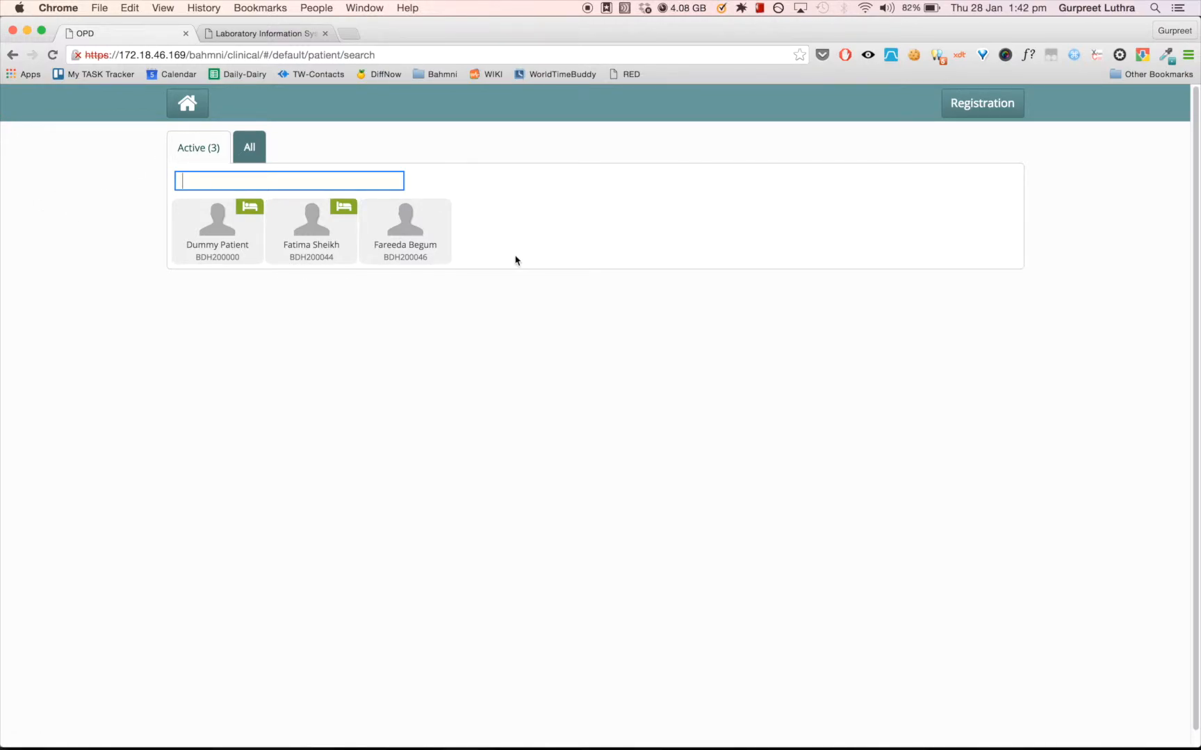
{"action": "left_click", "coordinate": [250, 154]}
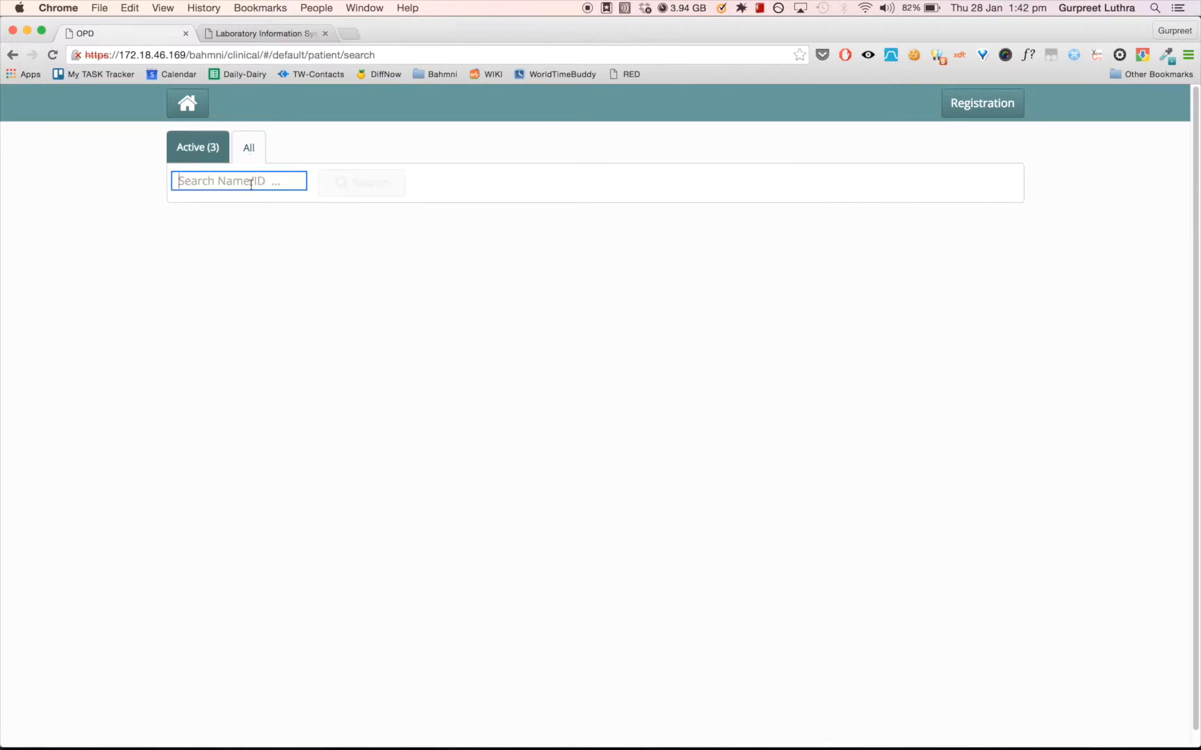
{"action": "left_click", "coordinate": [201, 159]}
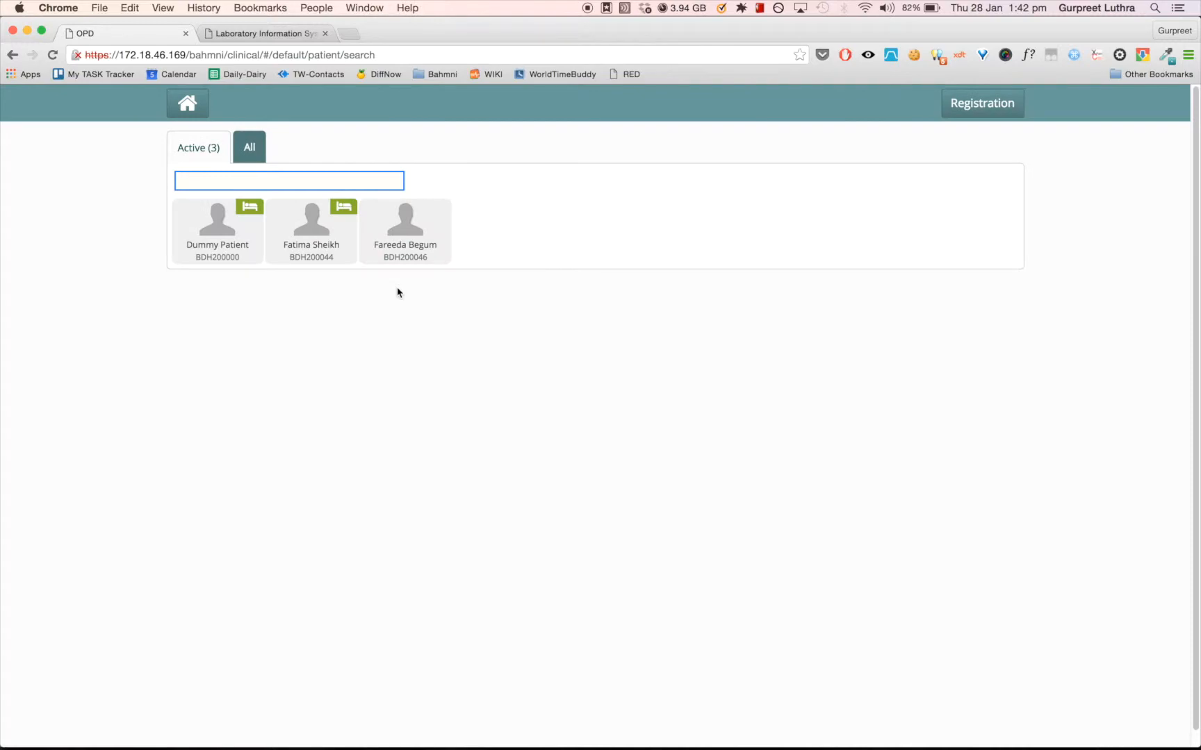
{"action": "left_click", "coordinate": [411, 242]}
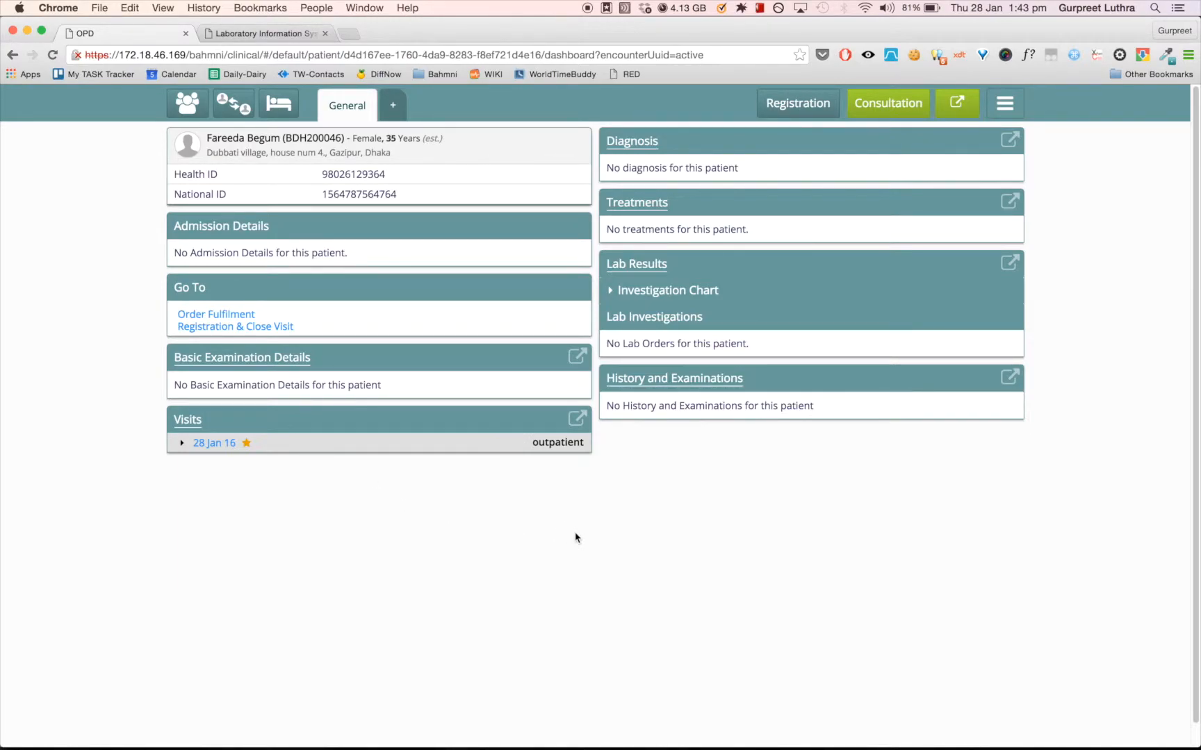
{"action": "left_click", "coordinate": [883, 111]}
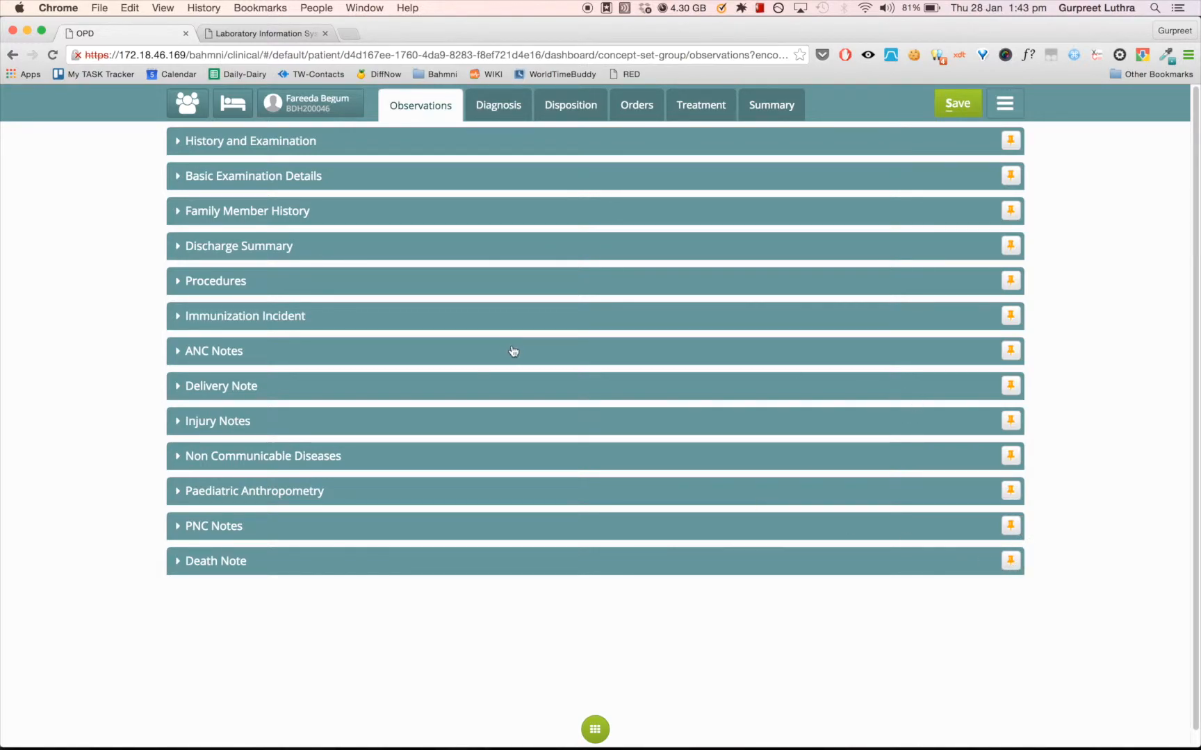
- Unpin ANC Notes from the observation templates, add it back to the form, and collapse its section
{"action": "left_click", "coordinate": [1010, 351]}
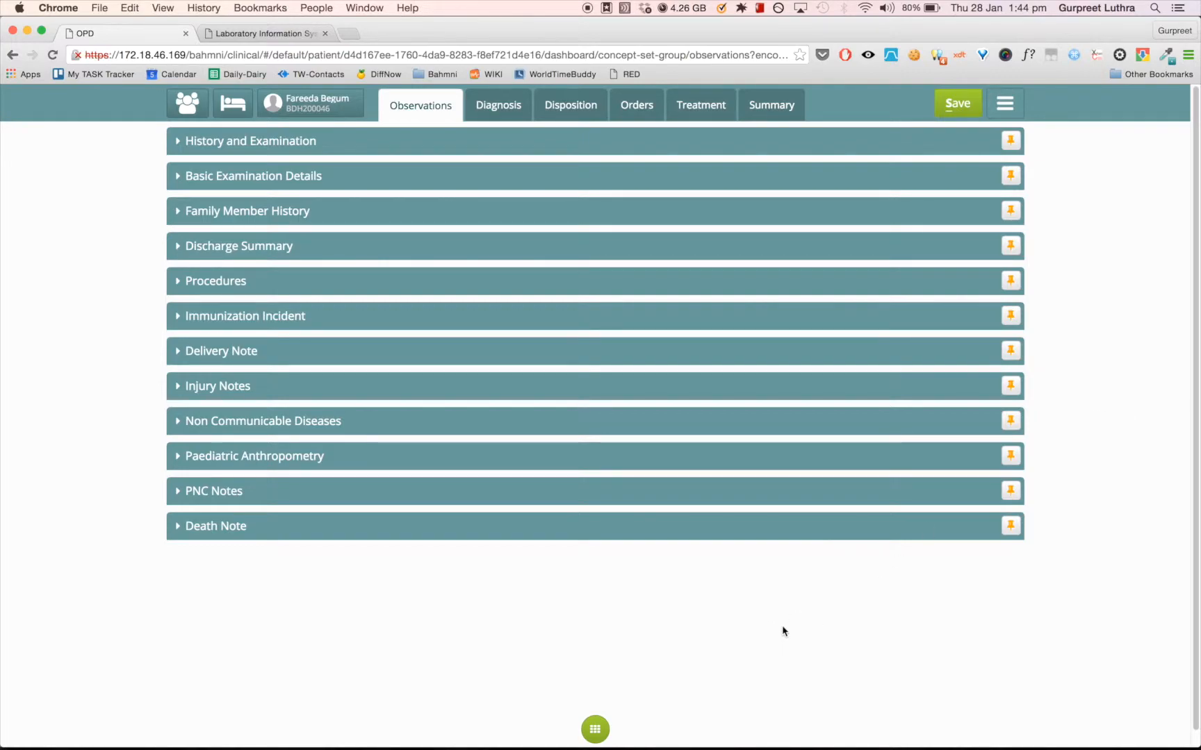
{"action": "left_click", "coordinate": [595, 731]}
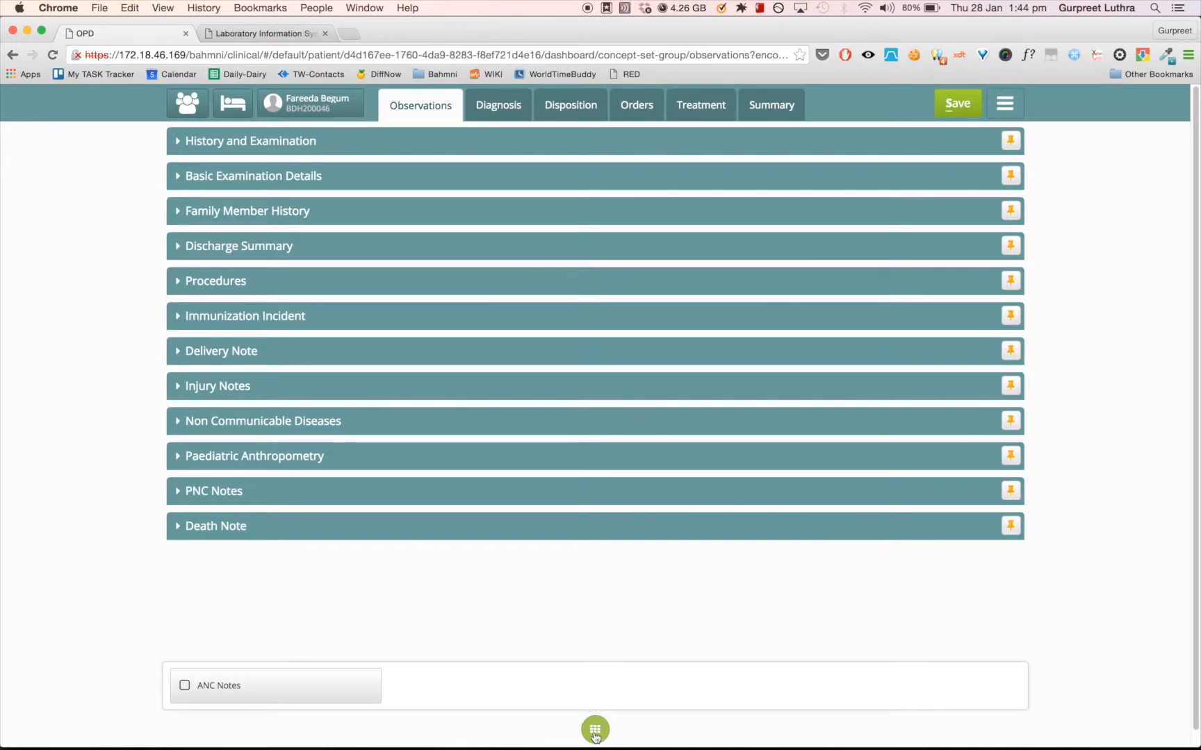
{"action": "left_click", "coordinate": [296, 695]}
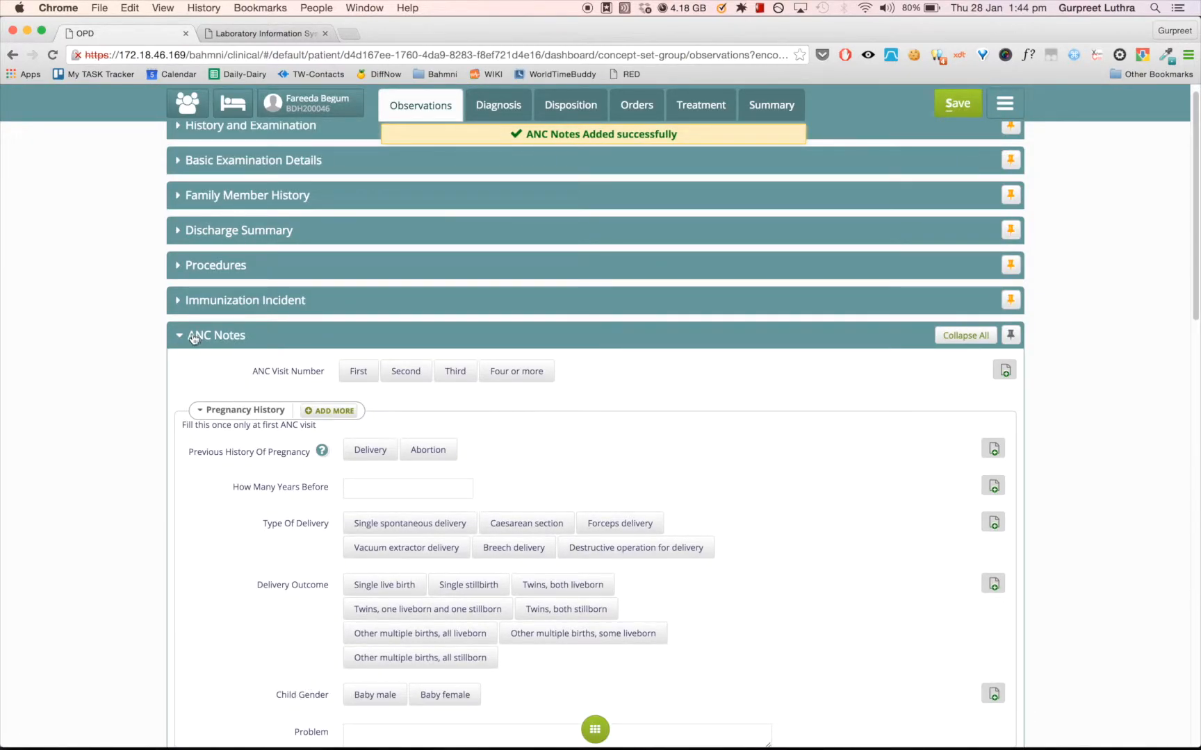
{"action": "left_click", "coordinate": [193, 340]}
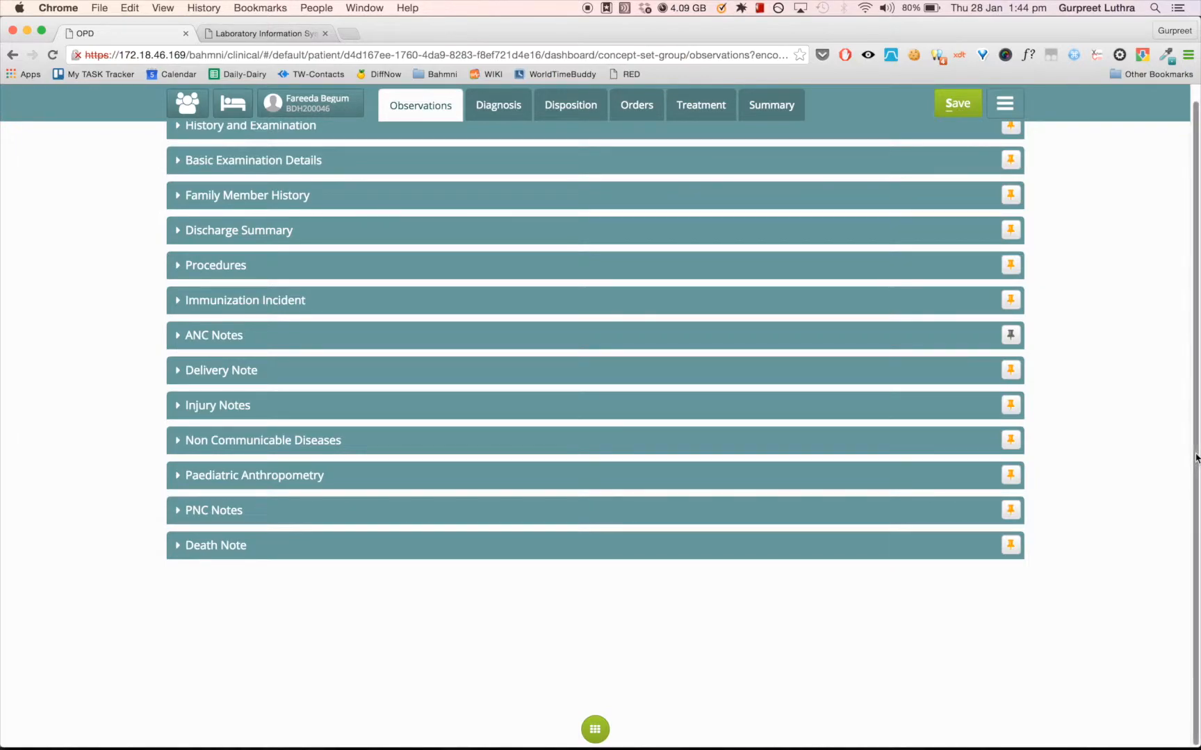
{"action": "scroll", "coordinate": [1195, 457], "scroll_direction": "up", "scroll_amount": 1}
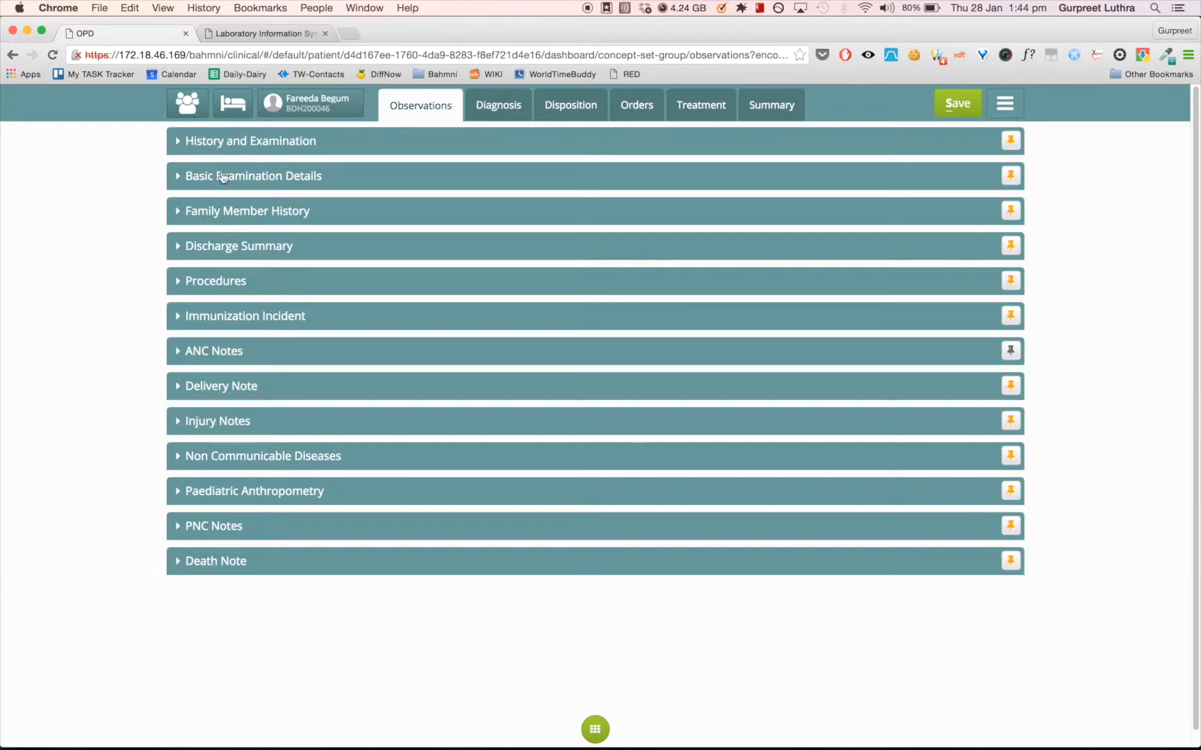
- In History and Examination, enter Fever from the suggestions as the chief complaint and add a second complaint row
{"action": "left_click", "coordinate": [178, 149]}
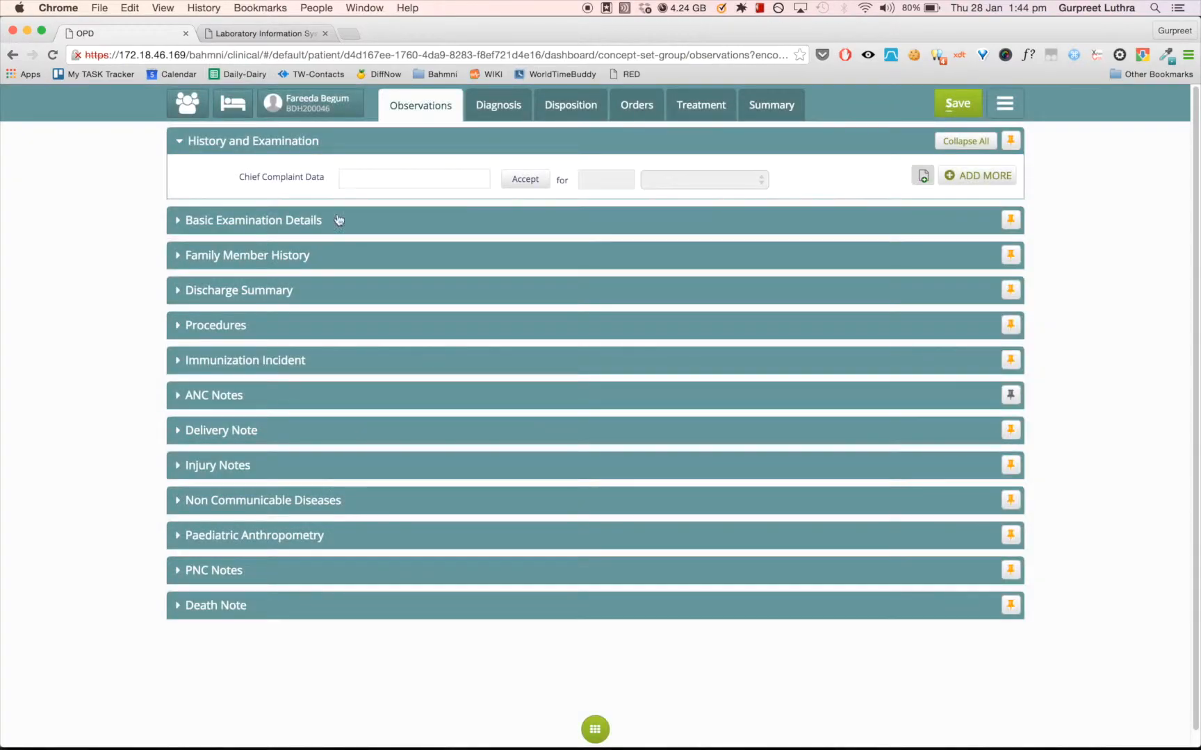
{"action": "left_click", "coordinate": [385, 173]}
{"action": "type", "text": "FER"}
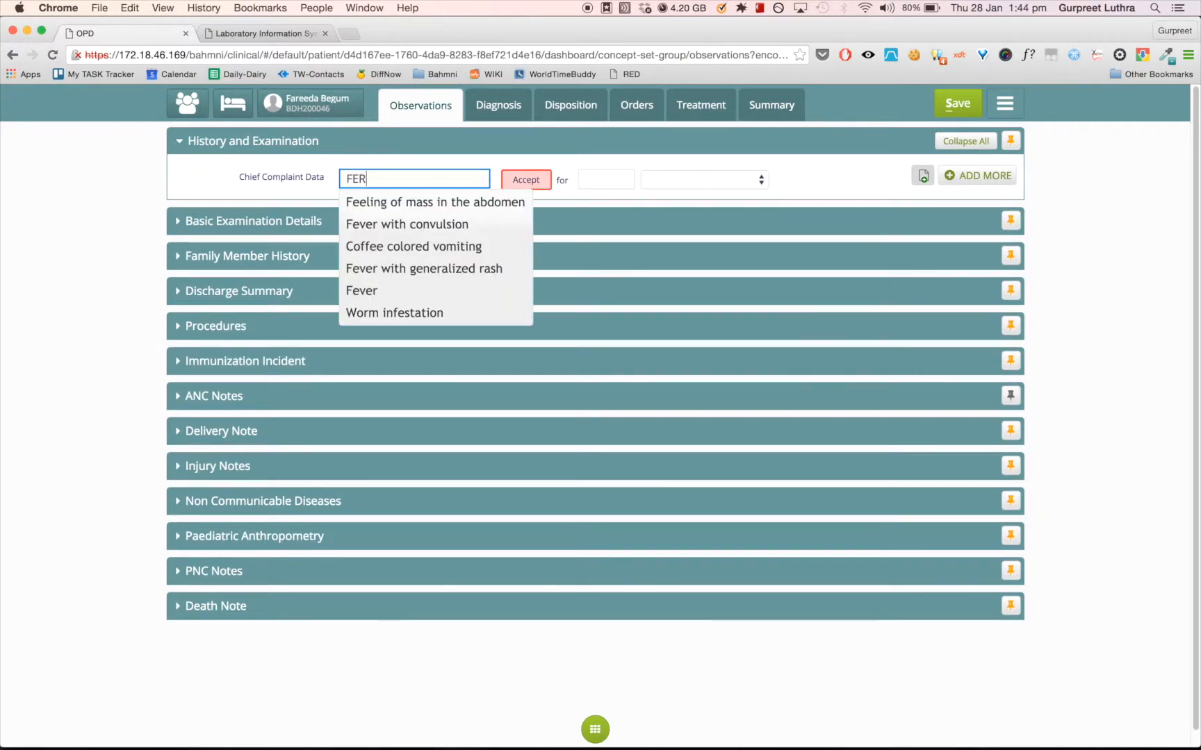
{"action": "type", "text": "ever"}
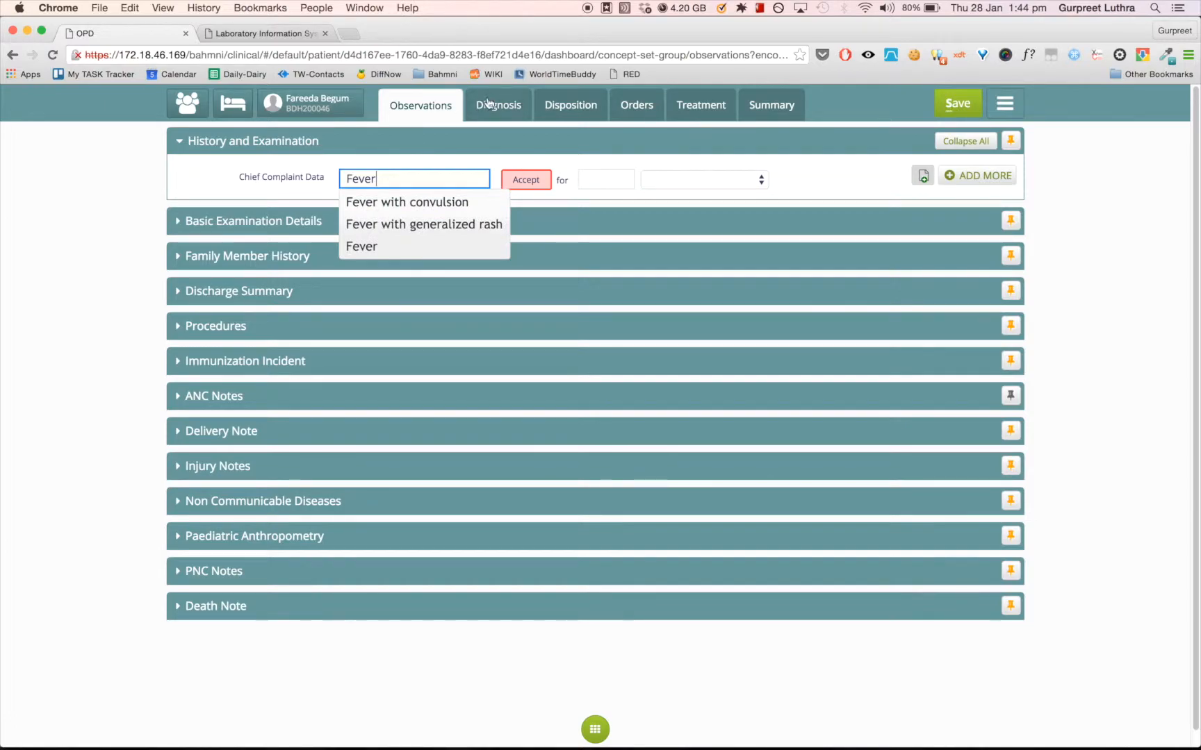
{"action": "left_click", "coordinate": [371, 248]}
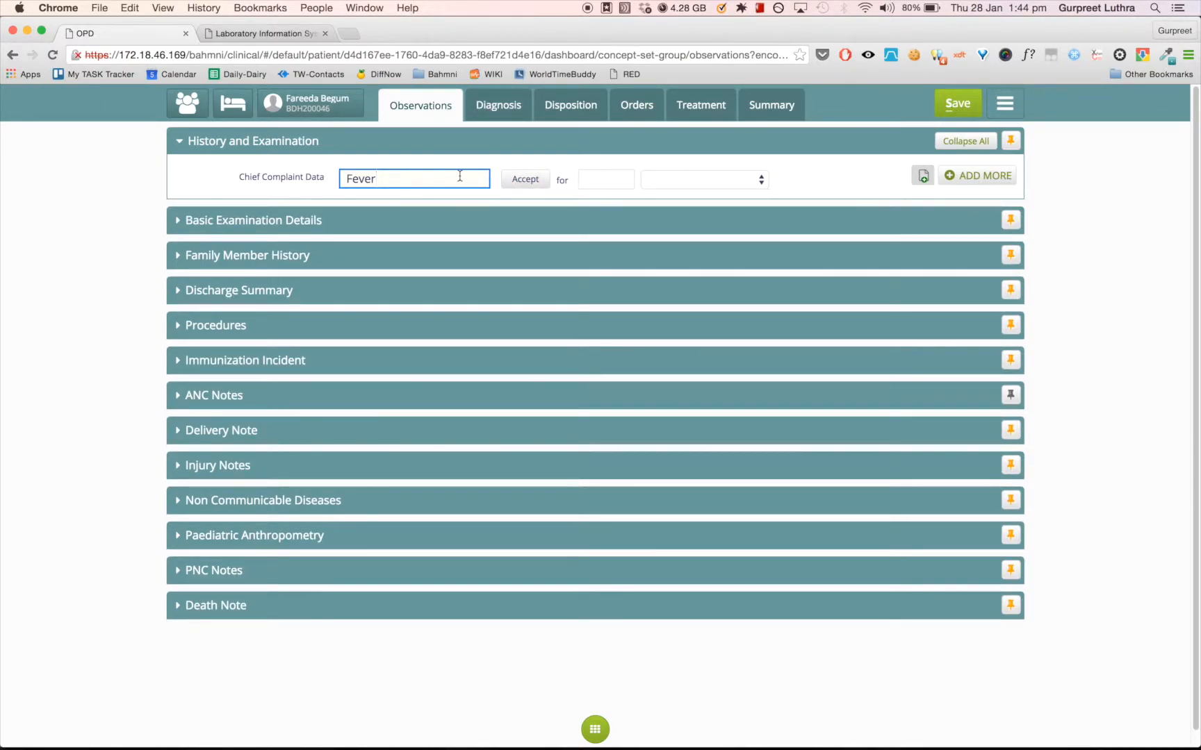
{"action": "left_click", "coordinate": [980, 186]}
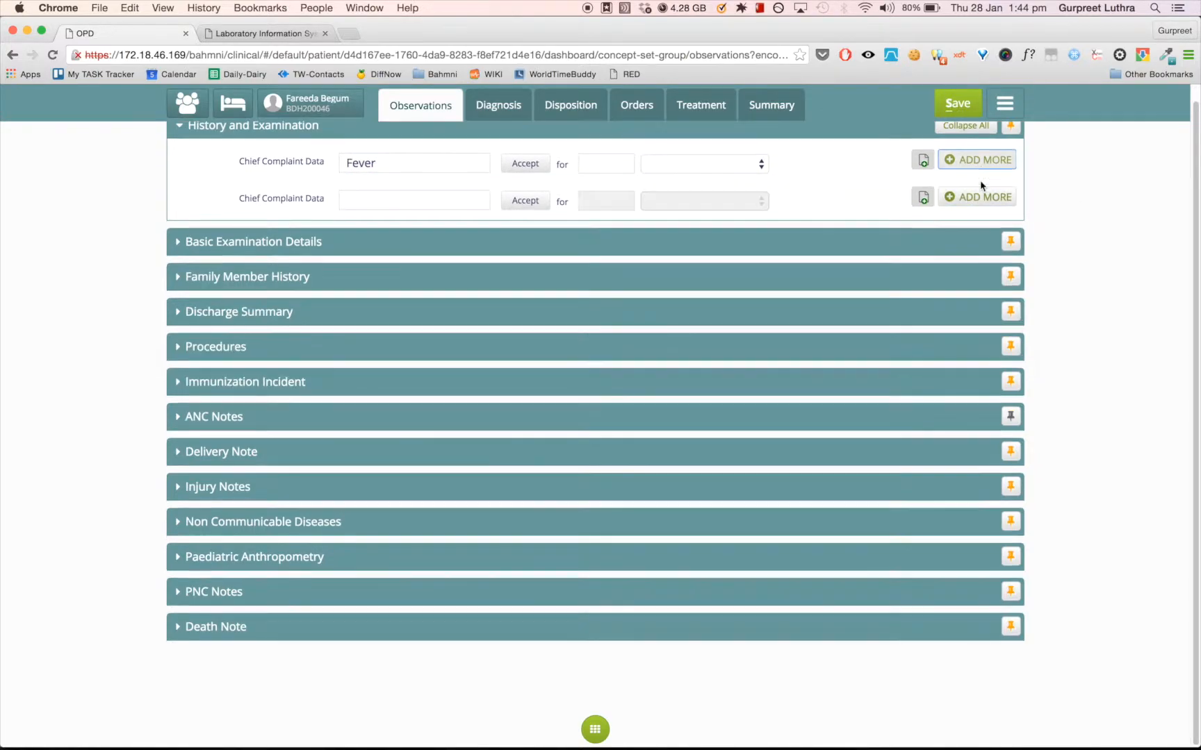
- Set the duration of the Fever complaint to 3 Days
{"action": "left_click", "coordinate": [606, 164]}
{"action": "left_click", "coordinate": [622, 162]}
{"action": "key", "text": "Tab"}
{"action": "left_click", "coordinate": [621, 161]}
{"action": "left_click", "coordinate": [621, 161]}
{"action": "left_click", "coordinate": [706, 164]}
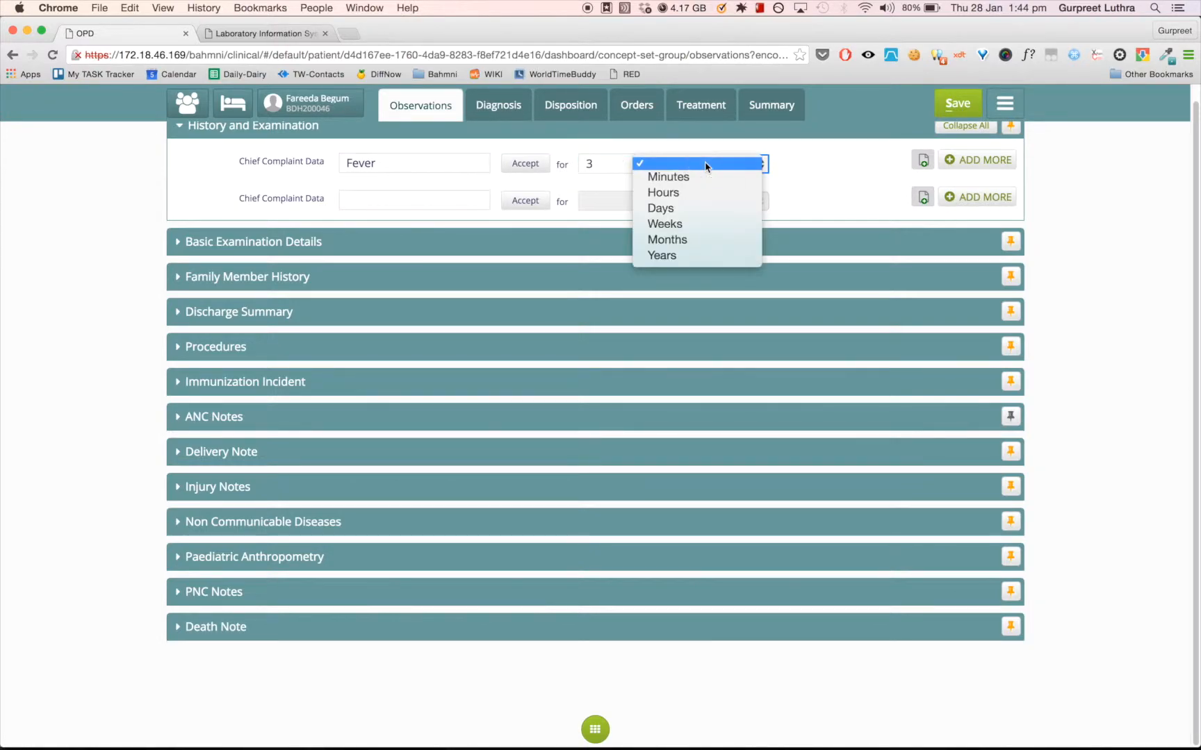
{"action": "left_click", "coordinate": [693, 216]}
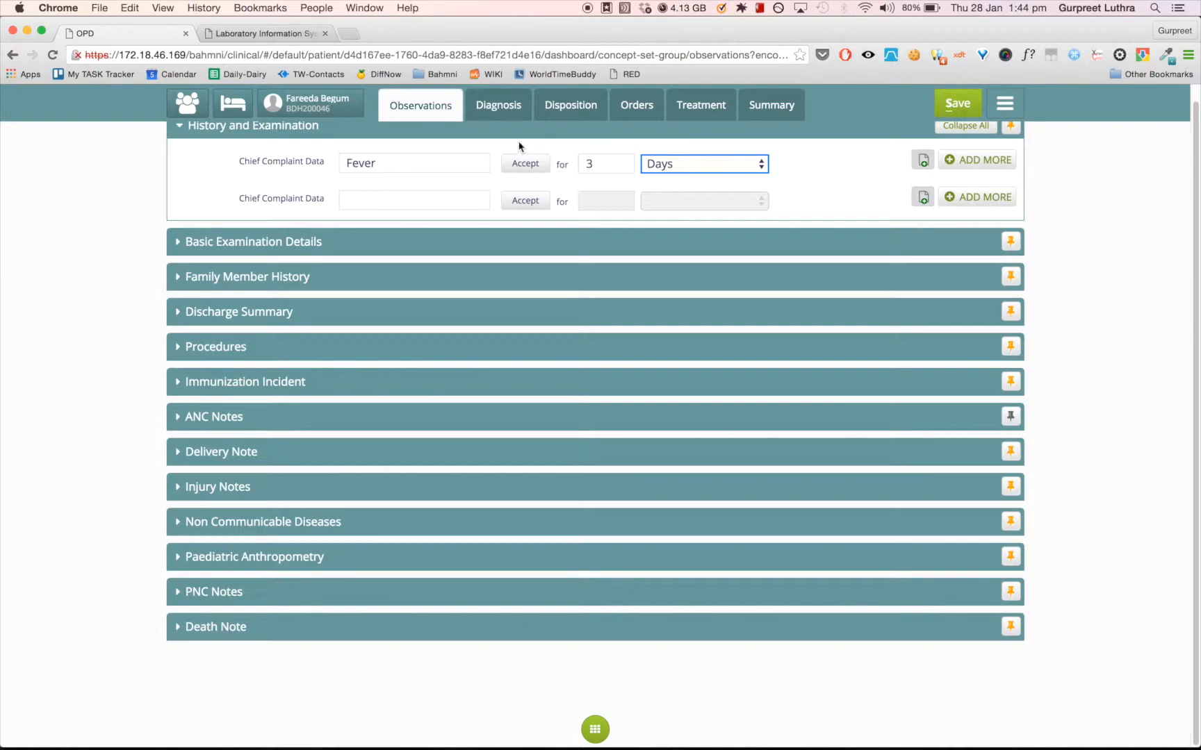
- Clear the first chief complaint and re-enter it as Fever, picking the plain Fever entry from the suggestions
{"action": "left_click", "coordinate": [425, 165]}
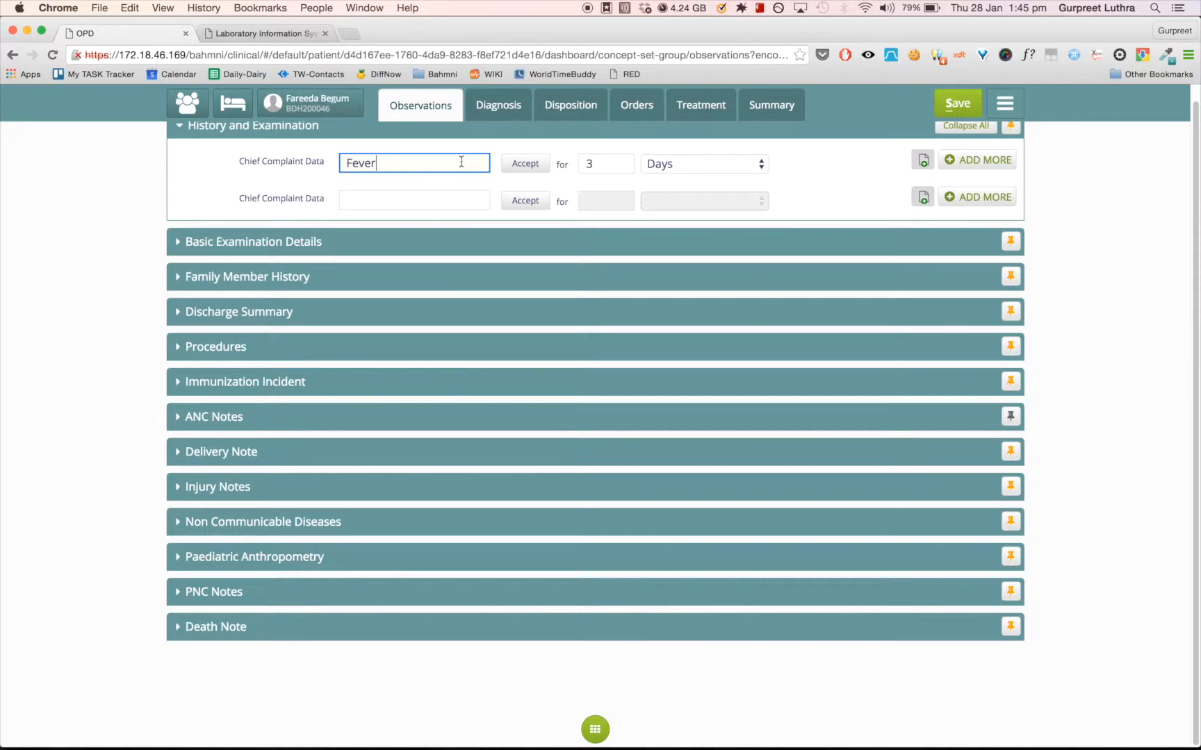
{"action": "key", "text": "BackSpace"}
{"action": "key", "text": "BackSpace"}
{"action": "key", "text": "BackSpace"}
{"action": "key", "text": "BackSpace"}
{"action": "key", "text": "BackSpace"}
{"action": "type", "text": "fe"}
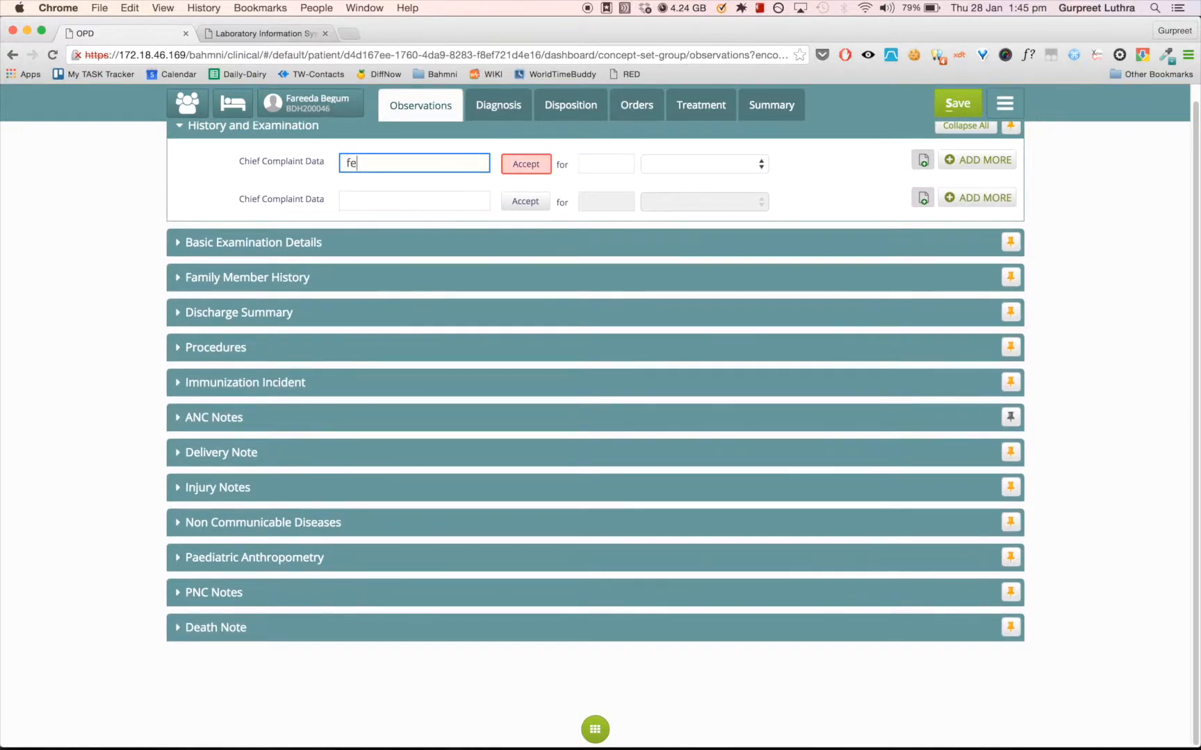
{"action": "type", "text": "ver"}
{"action": "key", "text": "Down"}
{"action": "key", "text": "Down"}
{"action": "key", "text": "Down"}
{"action": "key", "text": "Up"}
{"action": "key", "text": "Up"}
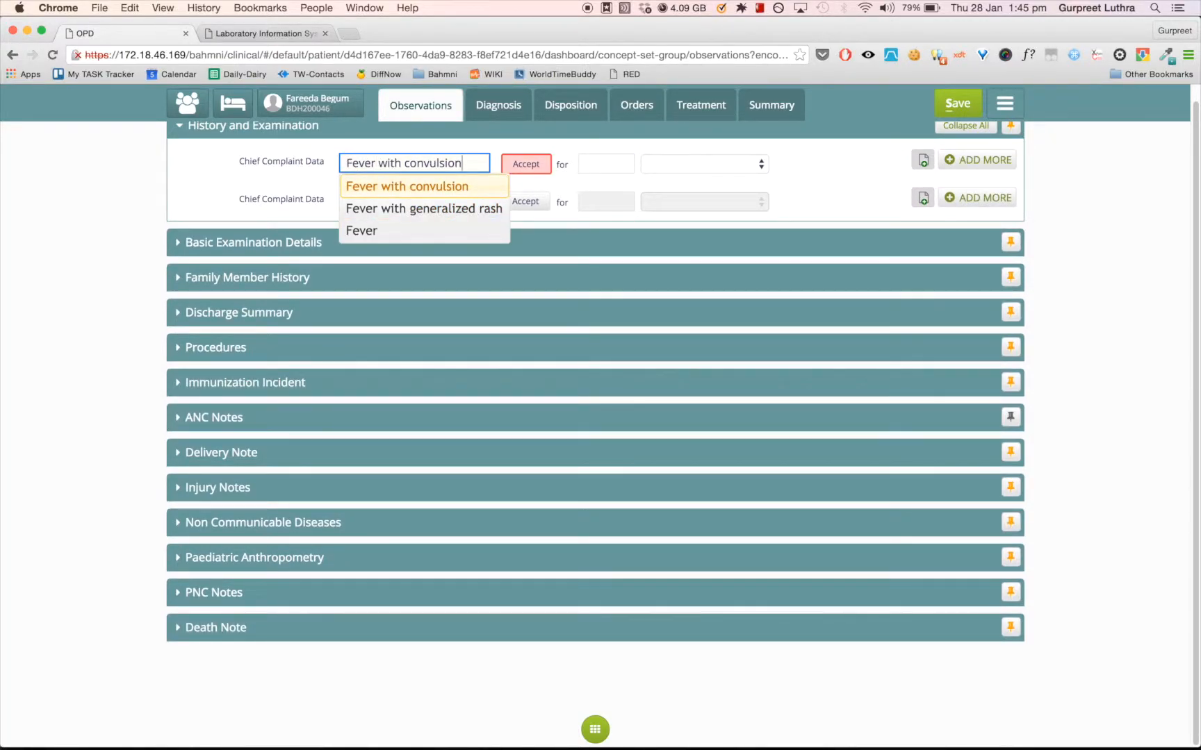
{"action": "key", "text": "Down"}
{"action": "key", "text": "Down"}
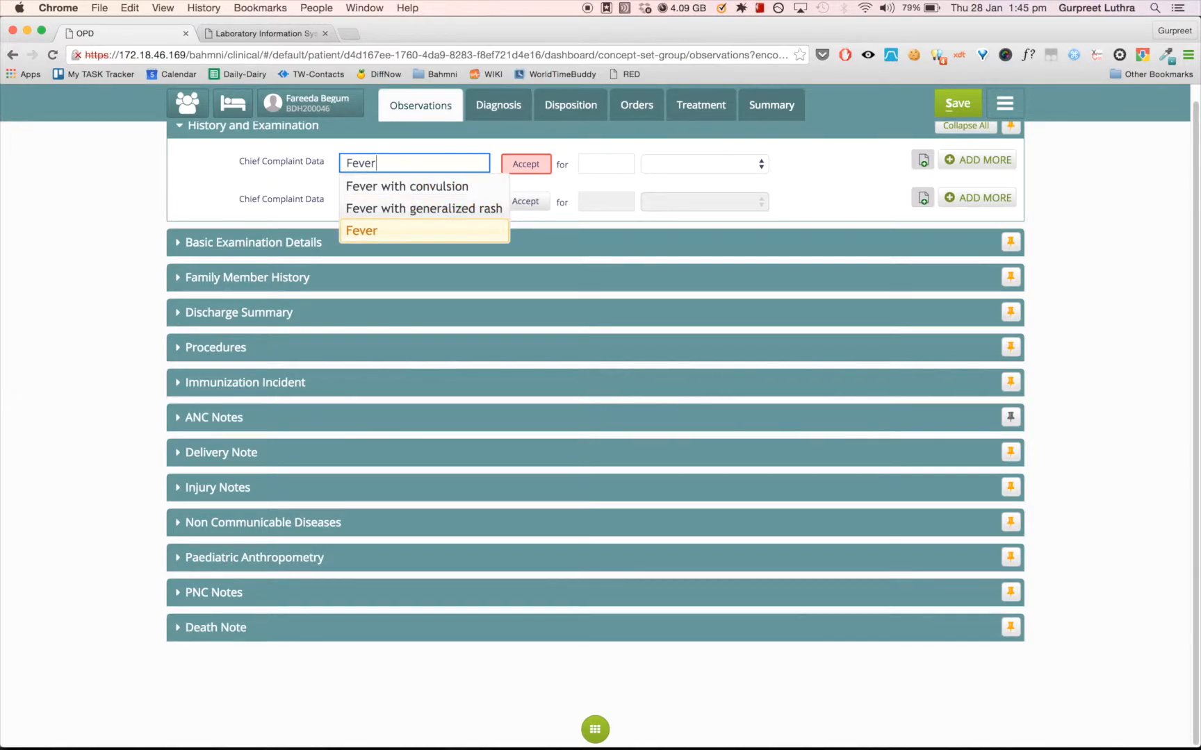
{"action": "key", "text": "Return"}
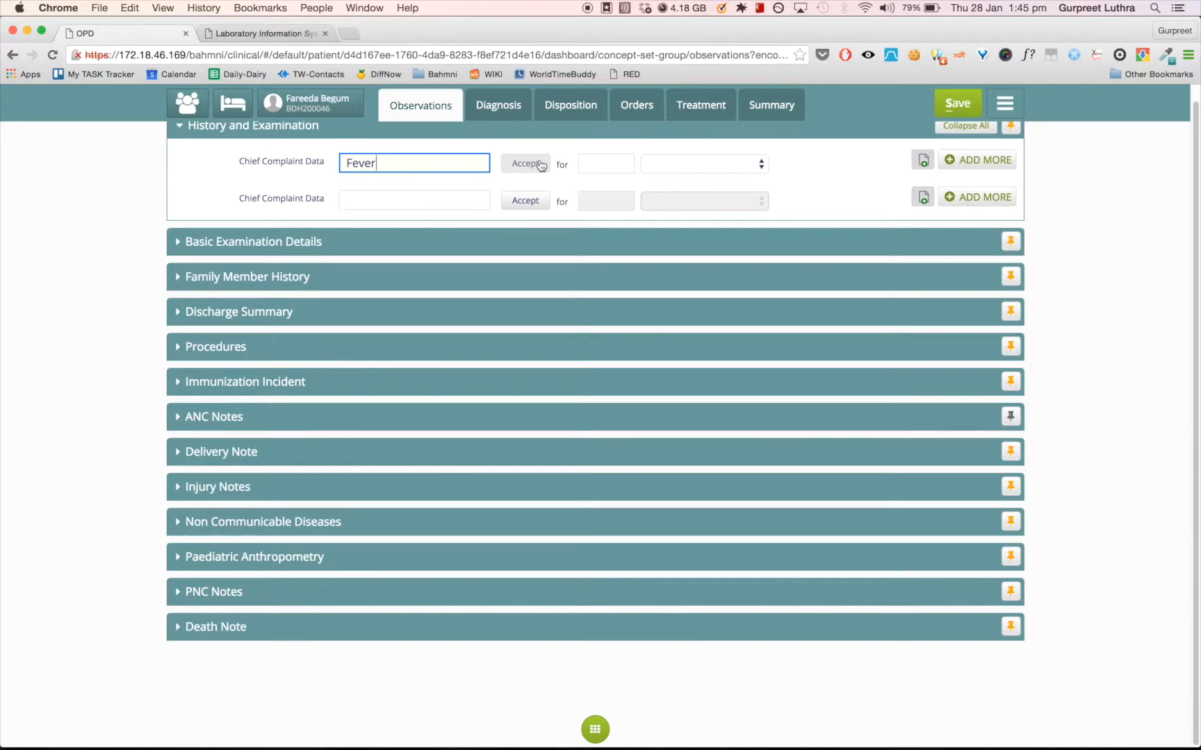
- Enter a duration of 3 Days for the re-entered Fever complaint
{"action": "type", "text": "3"}
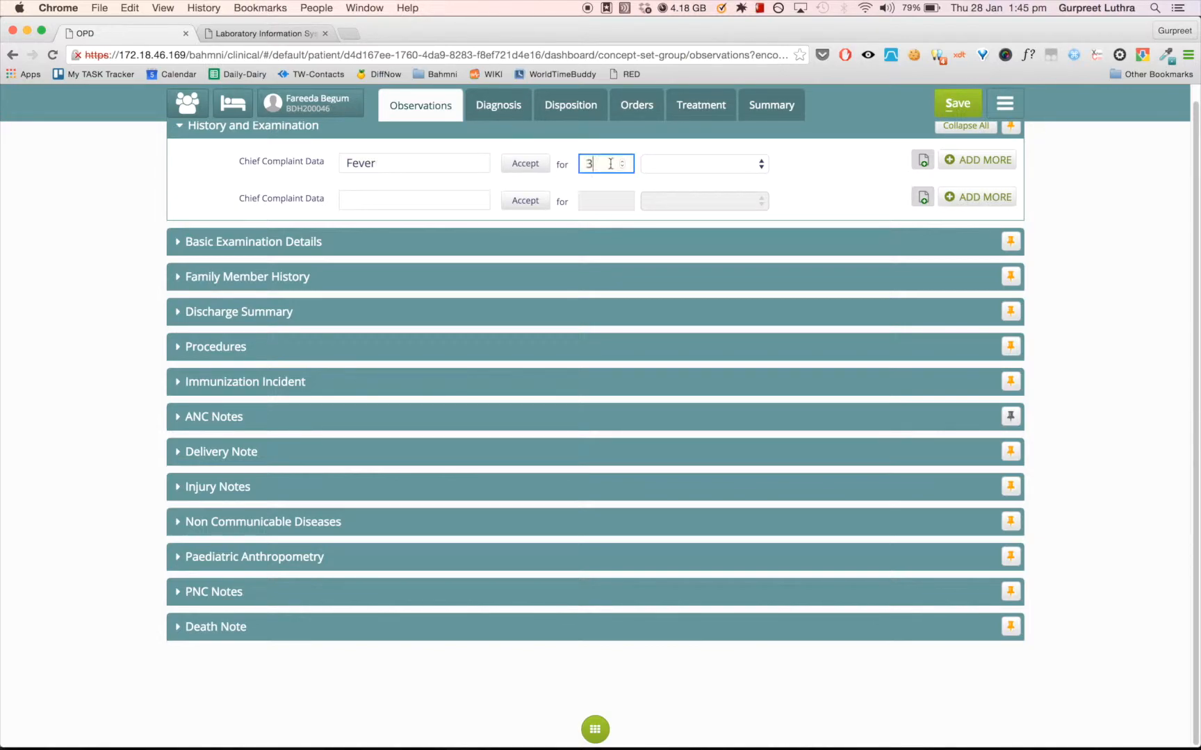
{"action": "left_click", "coordinate": [670, 164]}
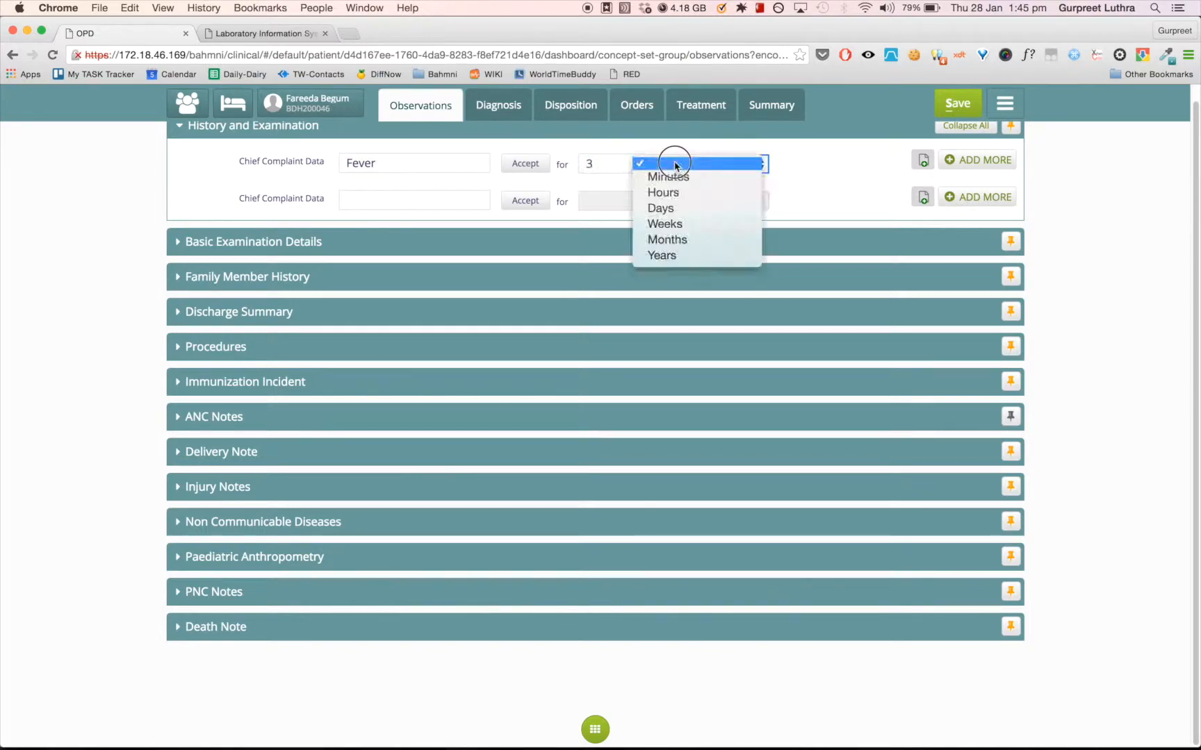
{"action": "left_click", "coordinate": [673, 210]}
- Enter "Voimiting" as the second chief complaint, accept it as free text, and set its duration to 1 Days
{"action": "left_click", "coordinate": [407, 199]}
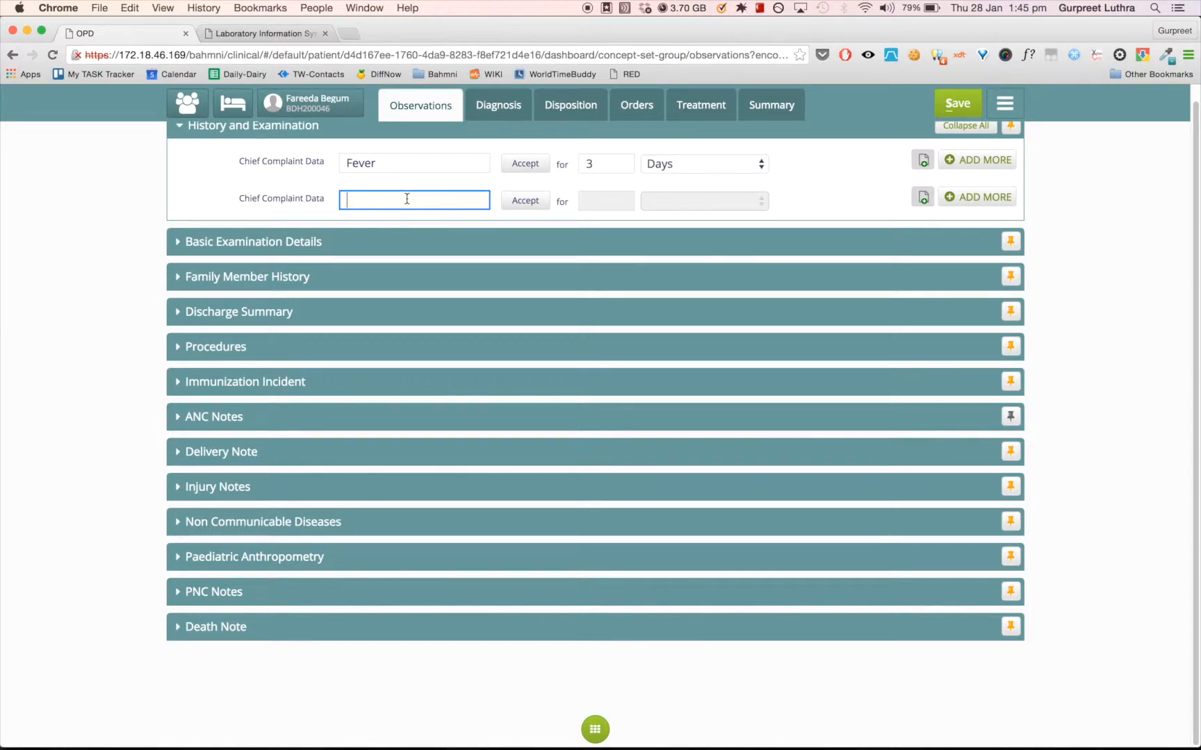
{"action": "type", "text": "Voi"}
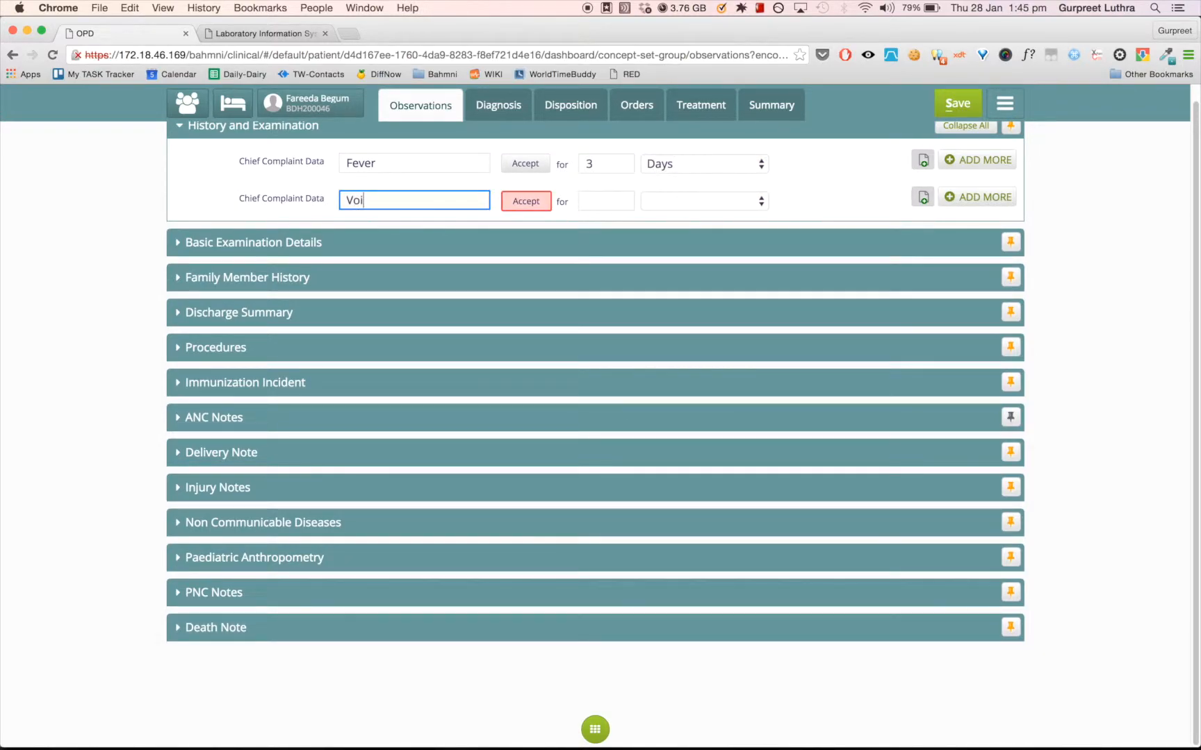
{"action": "type", "text": "miting"}
{"action": "left_click", "coordinate": [517, 208]}
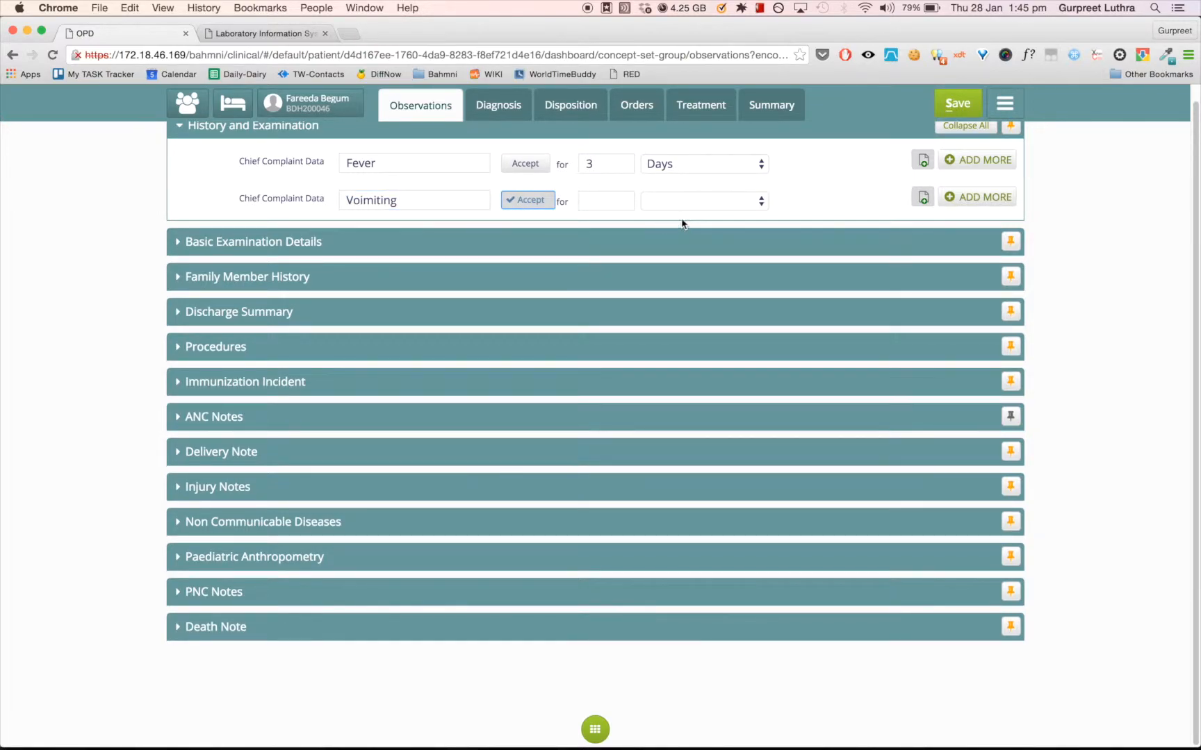
{"action": "left_click", "coordinate": [602, 202]}
{"action": "type", "text": "1"}
{"action": "left_click", "coordinate": [661, 202]}
{"action": "left_click", "coordinate": [665, 247]}
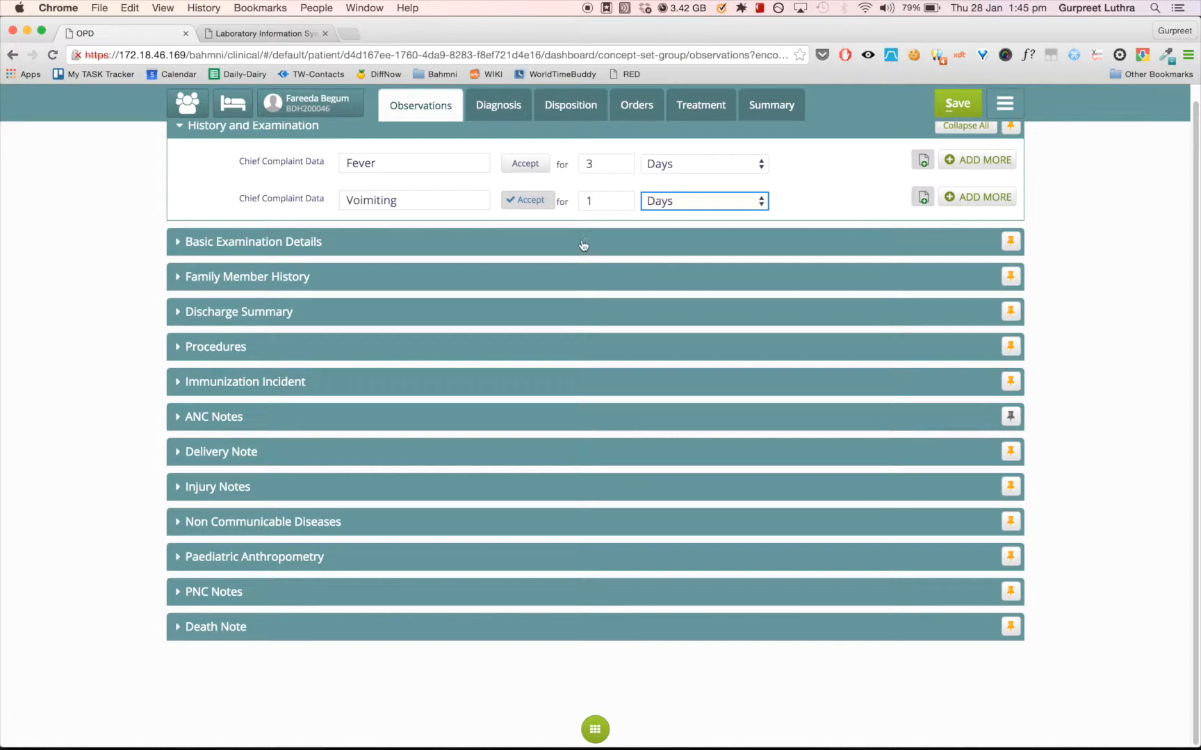
- Add a third chief complaint "Chills", accept it as free text, and set its duration to 1 Days
{"action": "left_click", "coordinate": [955, 199]}
{"action": "left_click", "coordinate": [434, 236]}
{"action": "type", "text": "Ch"}
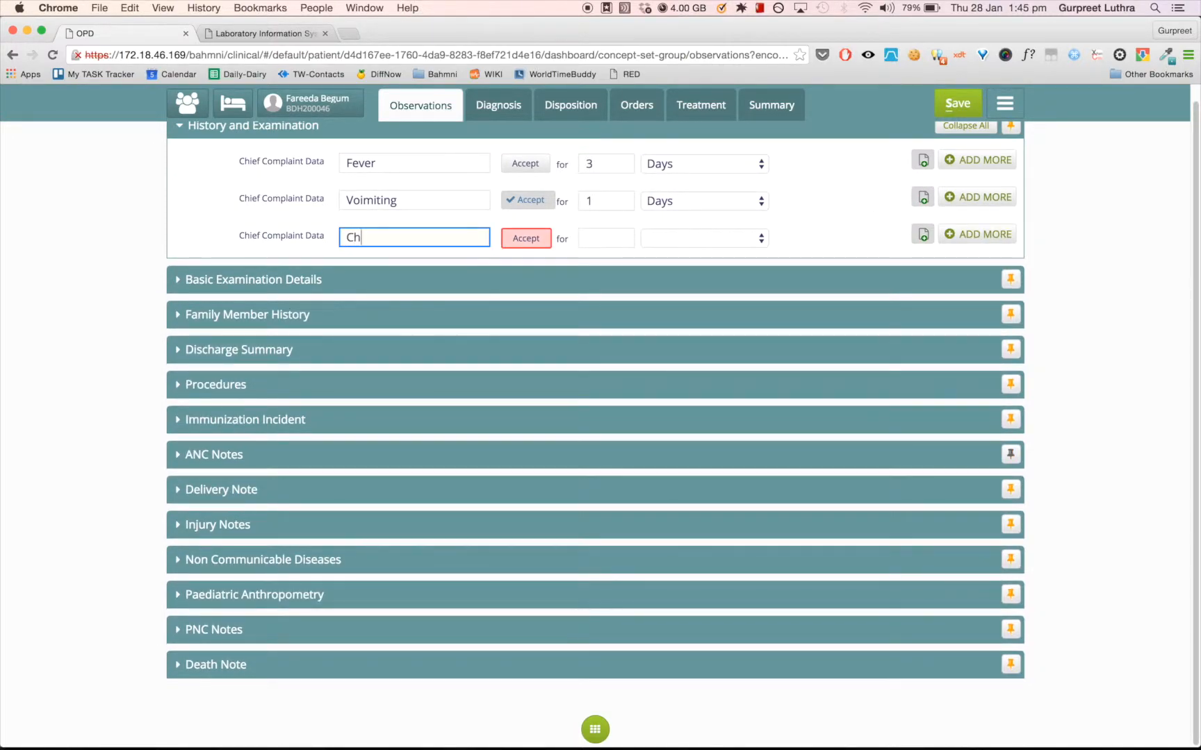
{"action": "type", "text": "ills"}
{"action": "left_click", "coordinate": [526, 238]}
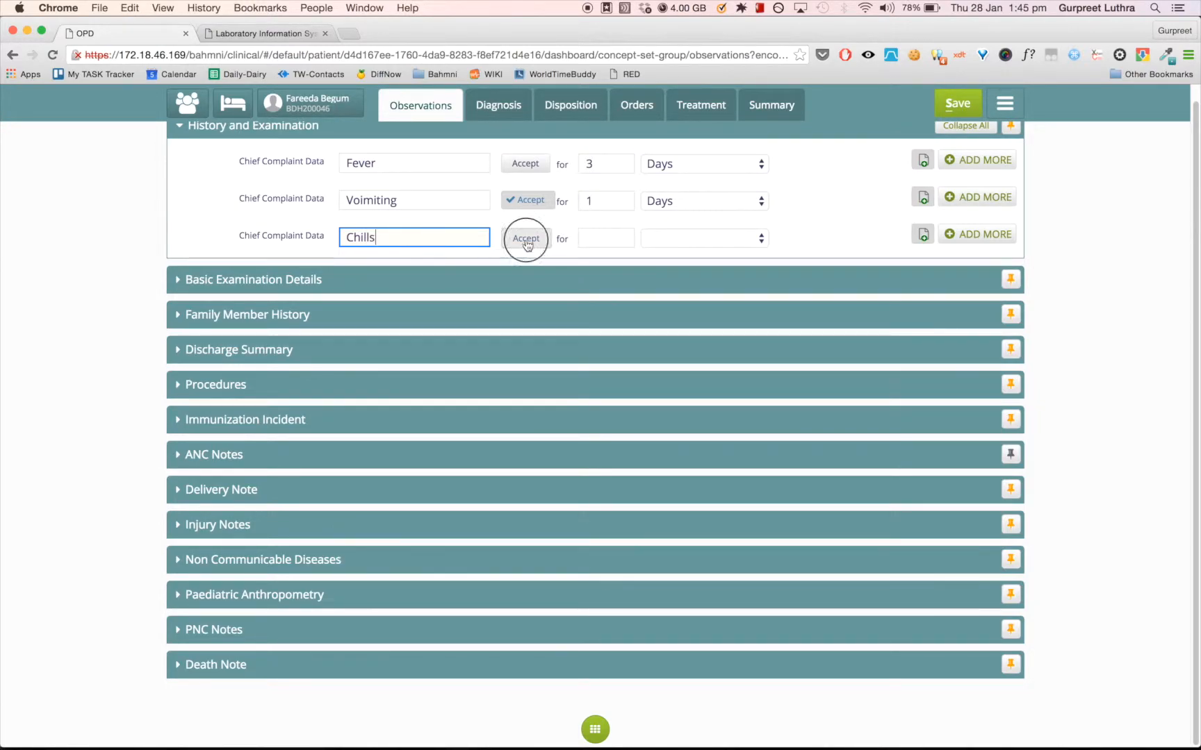
{"action": "left_click", "coordinate": [615, 237]}
{"action": "type", "text": "1"}
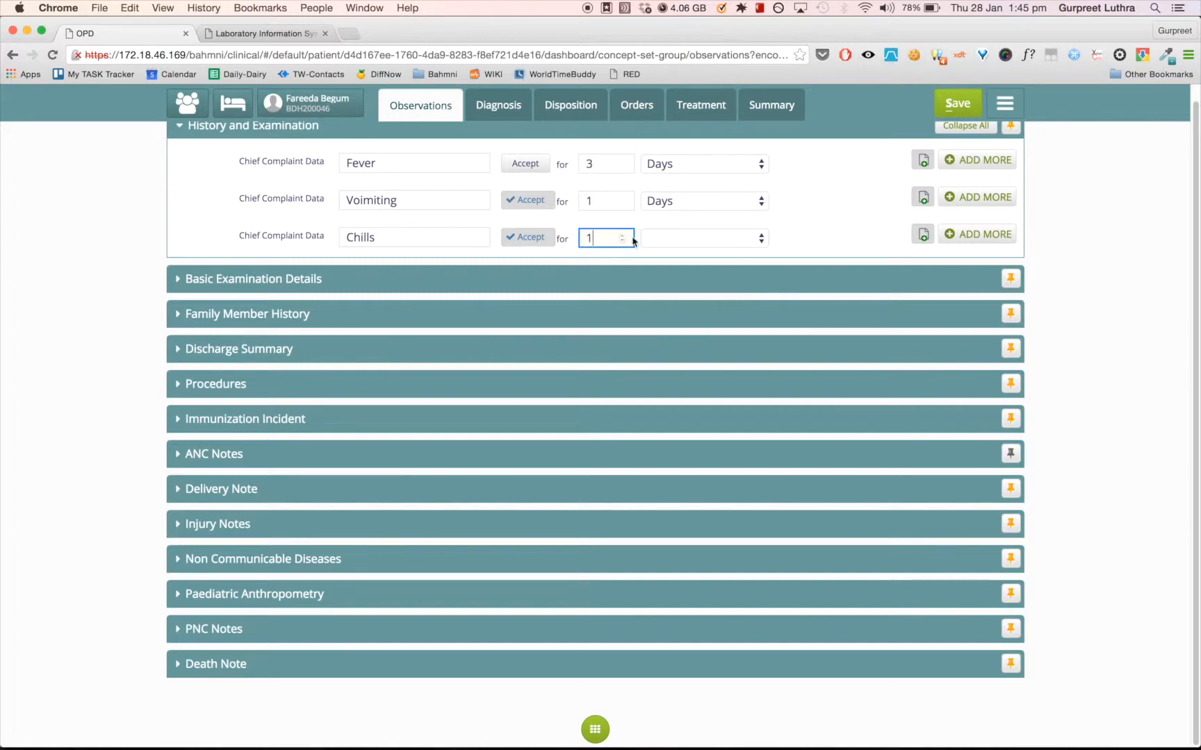
{"action": "left_click", "coordinate": [664, 238]}
{"action": "left_click", "coordinate": [671, 284]}
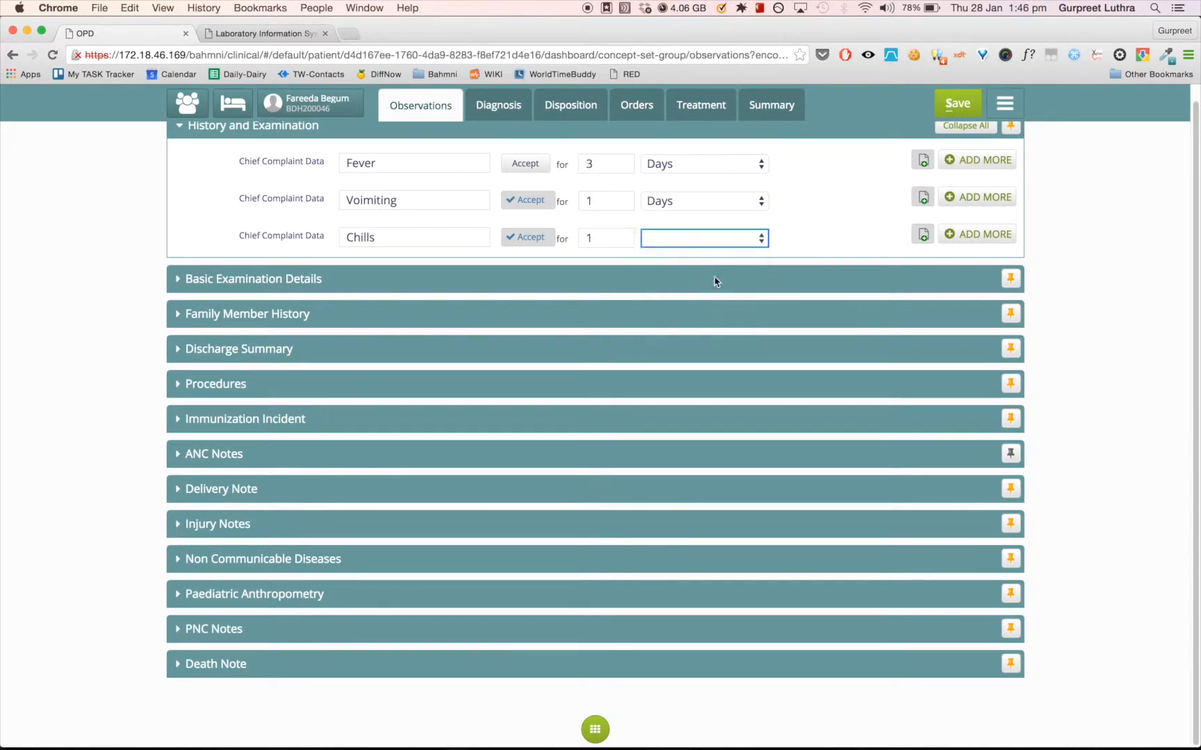
- Expand the Basic Examination Details section and enter a blood pressure of 120 systolic and 80 diastolic
{"action": "left_click", "coordinate": [179, 281]}
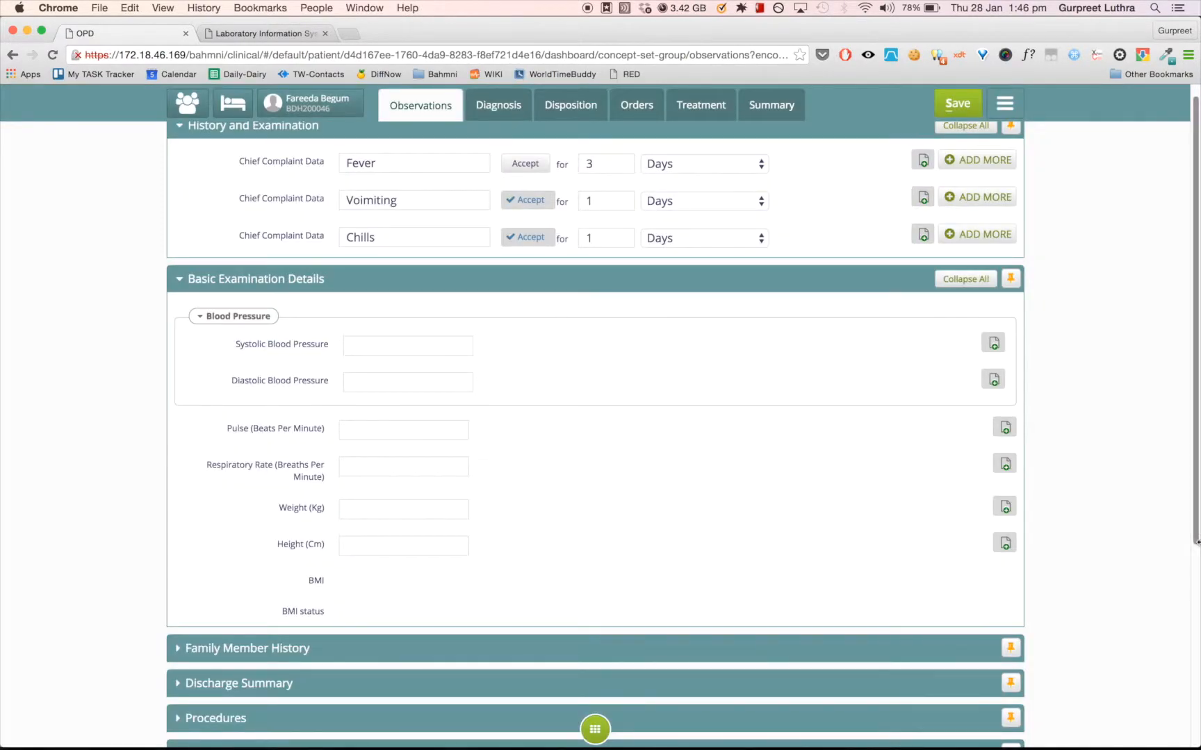
{"action": "scroll", "coordinate": [1195, 431], "scroll_direction": "down", "scroll_amount": 3}
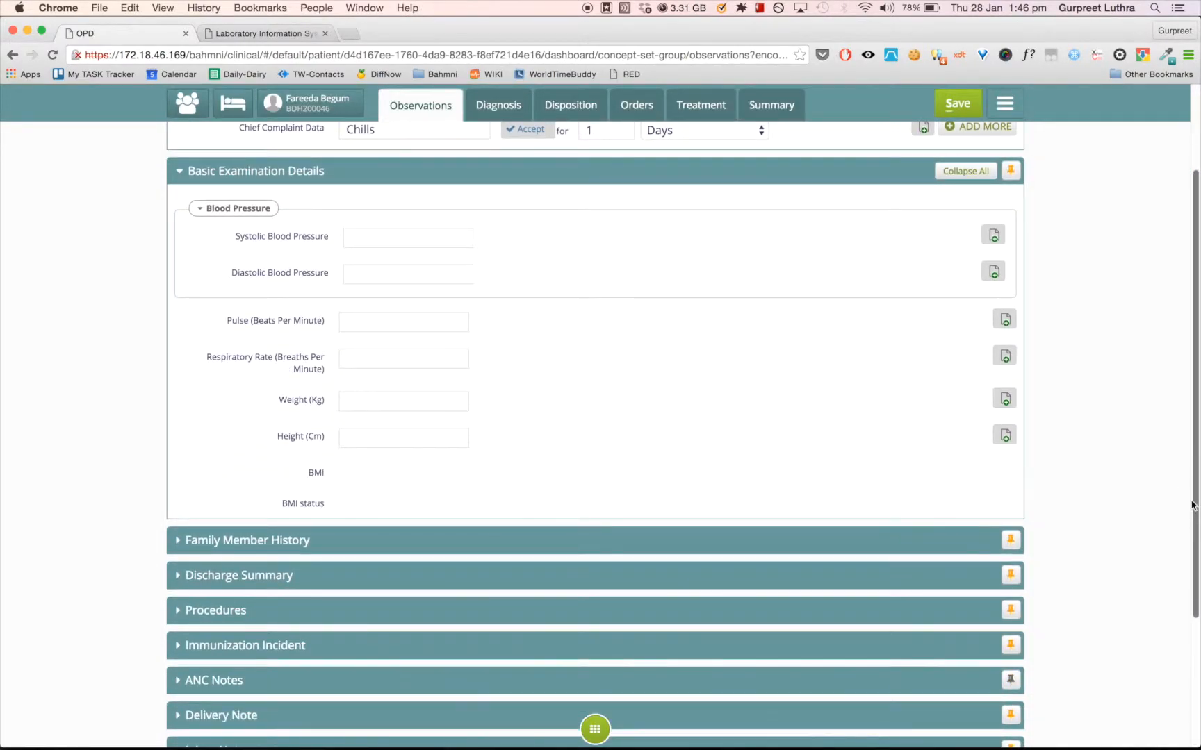
{"action": "left_click", "coordinate": [367, 236]}
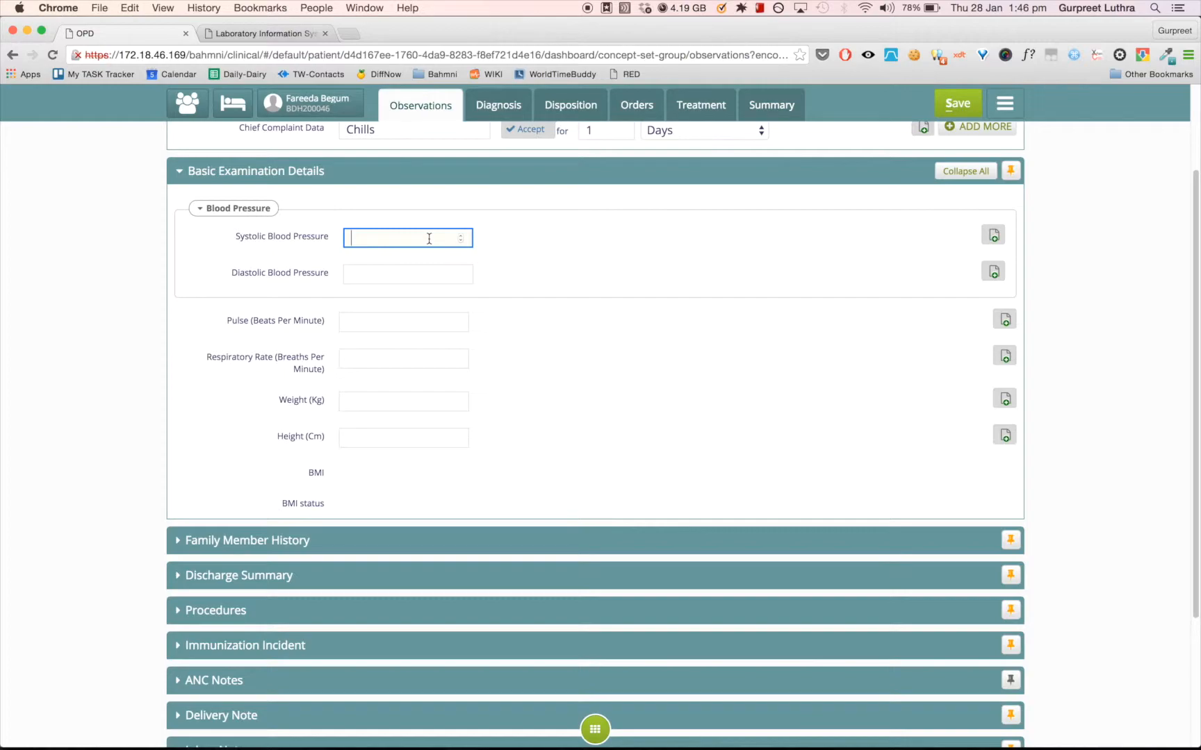
{"action": "type", "text": "120"}
{"action": "left_click", "coordinate": [430, 275]}
{"action": "type", "text": "80"}
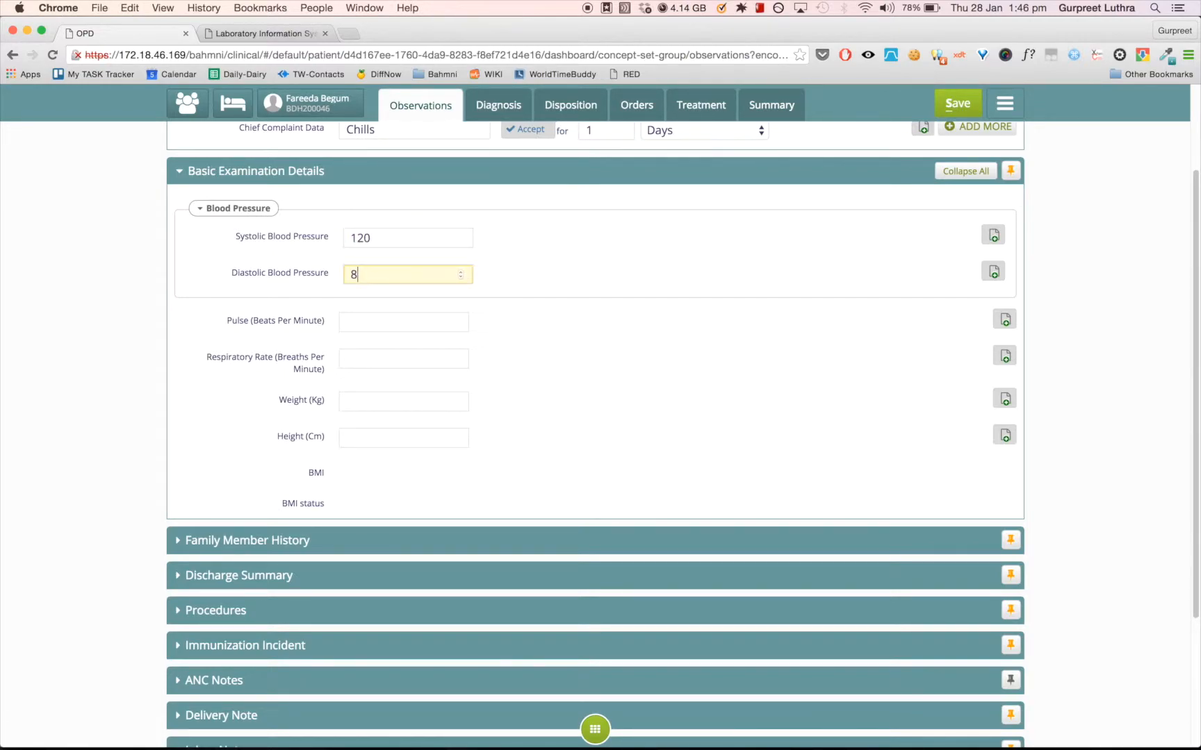
- Enter a pulse of 80 beats per minute and a respiratory rate of 64 breaths per minute
{"action": "left_click", "coordinate": [437, 325]}
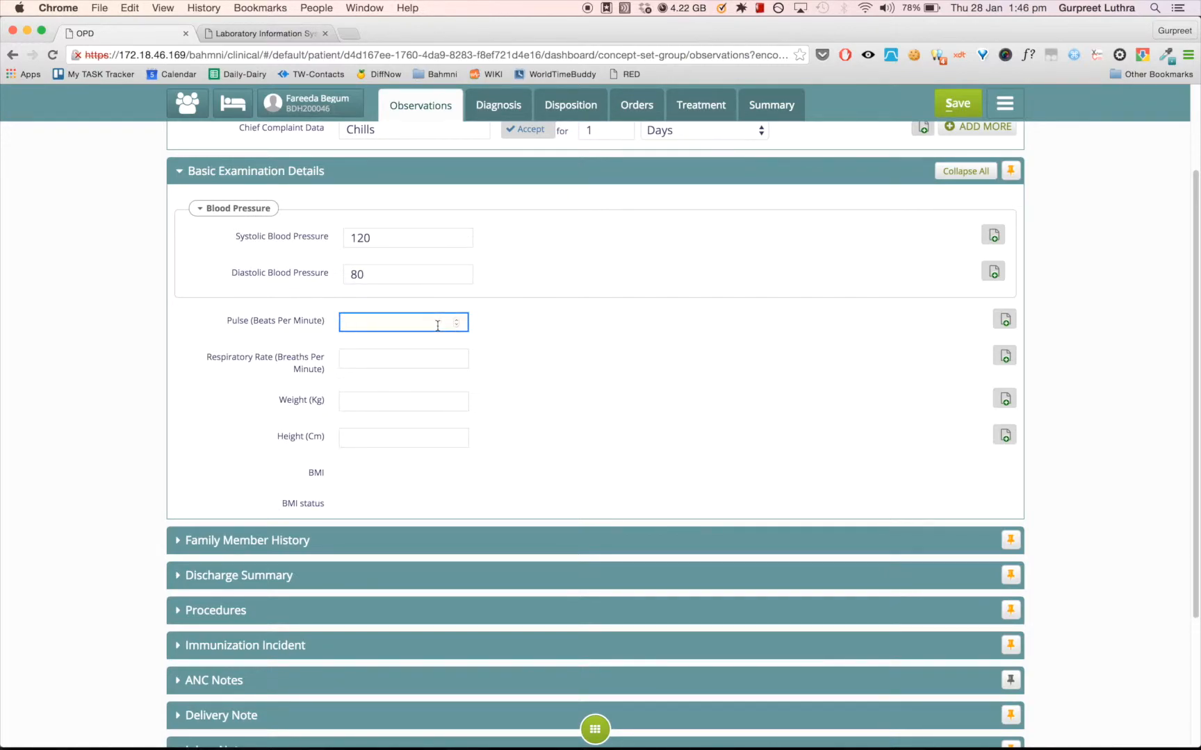
{"action": "type", "text": "80"}
{"action": "left_click", "coordinate": [439, 360]}
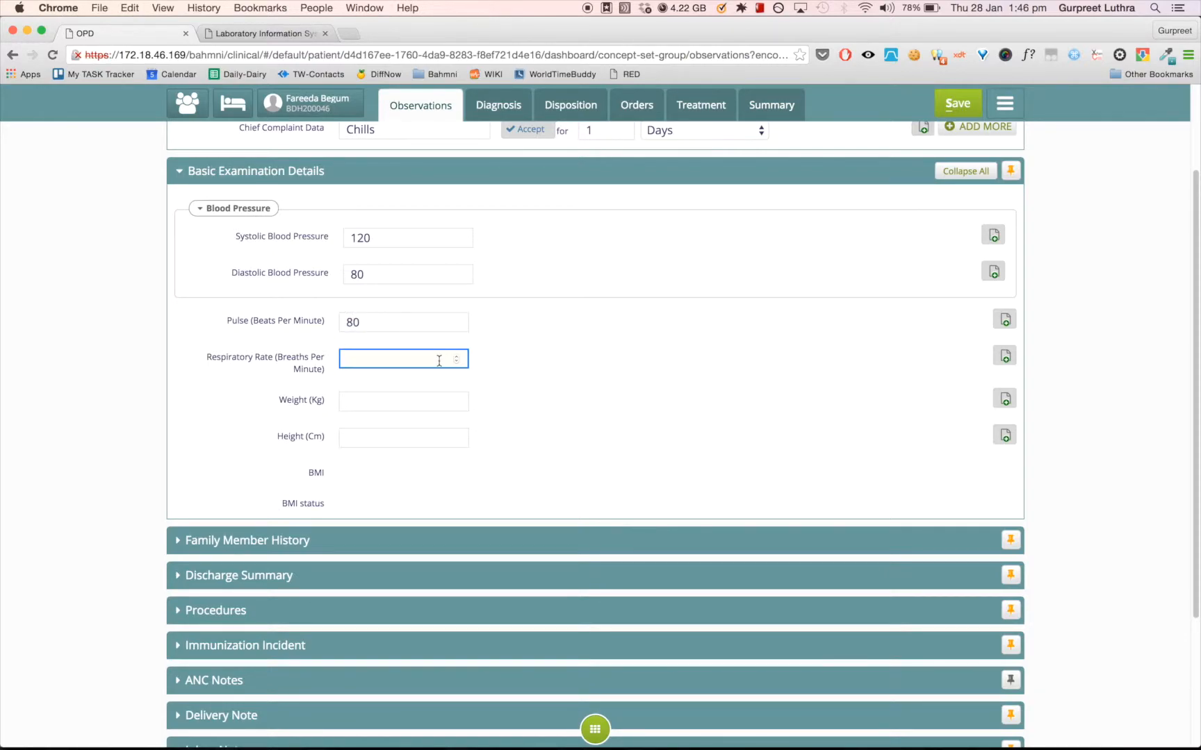
{"action": "type", "text": "64"}
- Record the patient's weight as 70 kg and height as 155 cm
{"action": "left_click", "coordinate": [437, 402]}
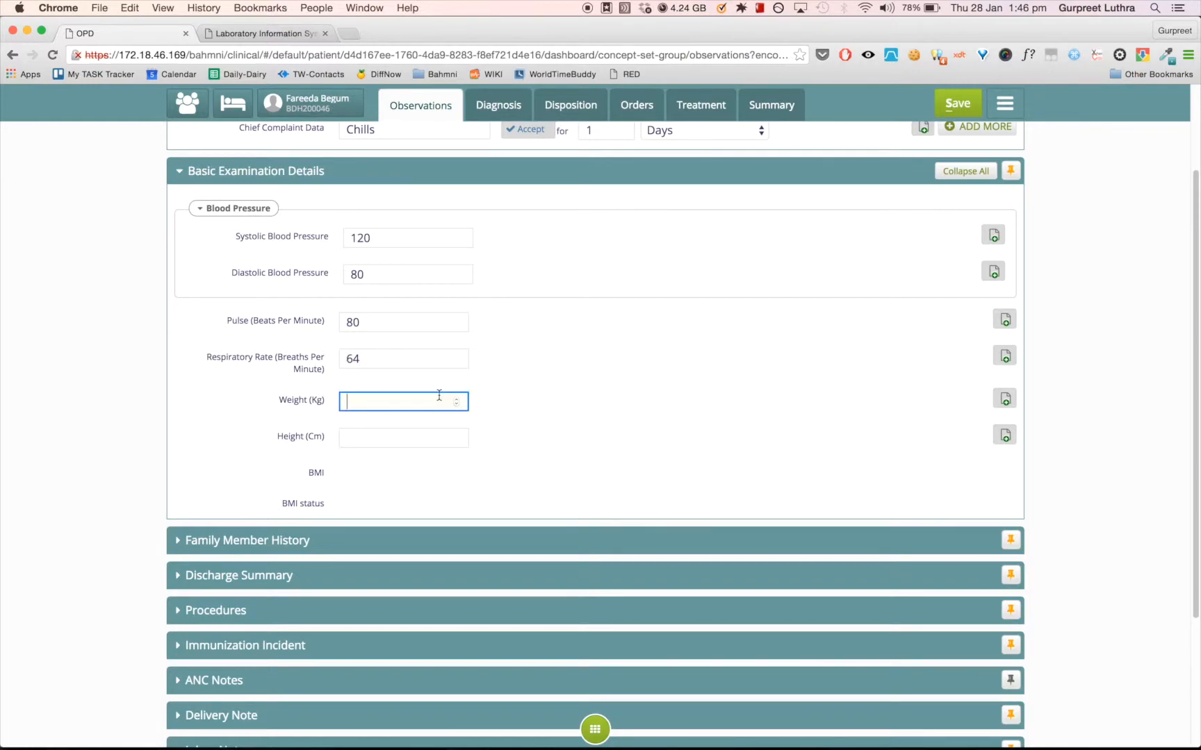
{"action": "type", "text": "70"}
{"action": "left_click", "coordinate": [419, 440]}
{"action": "type", "text": "155"}
{"action": "left_click", "coordinate": [661, 429]}
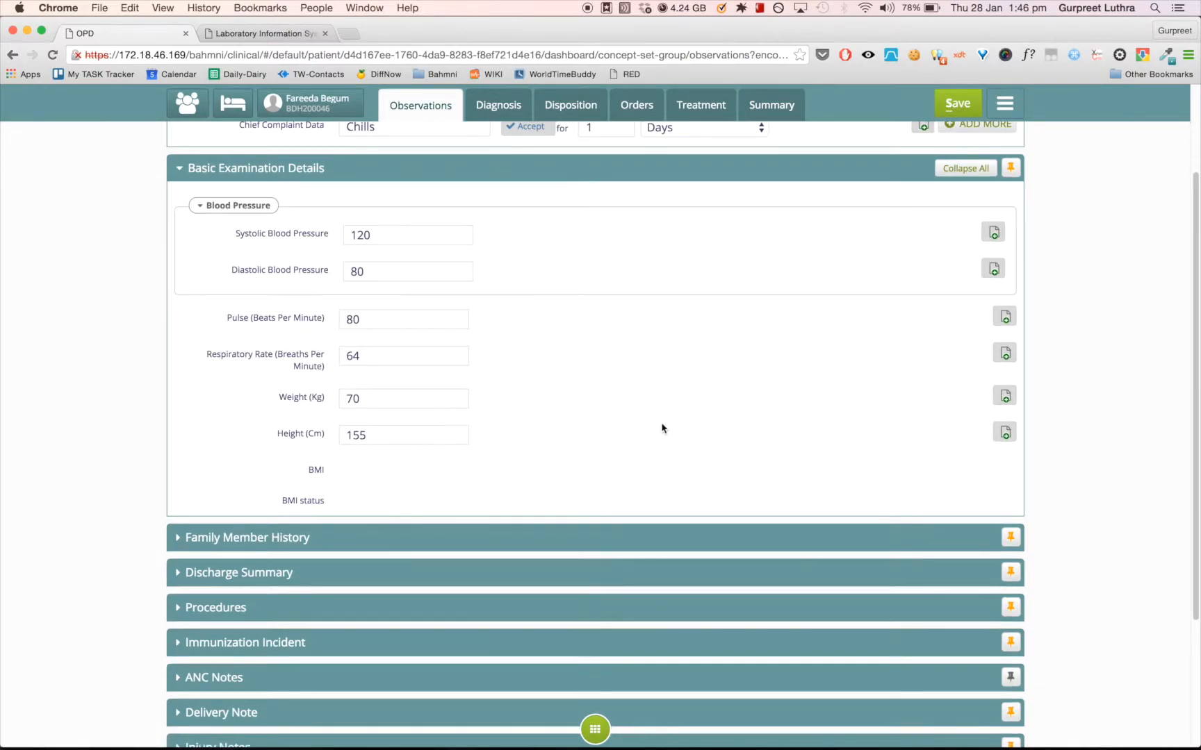
- Save the observations and open the patient's dashboard to review the recorded examination and complaints
{"action": "left_click_drag", "start_coordinate": [1195, 437], "coordinate": [1197, 381]}
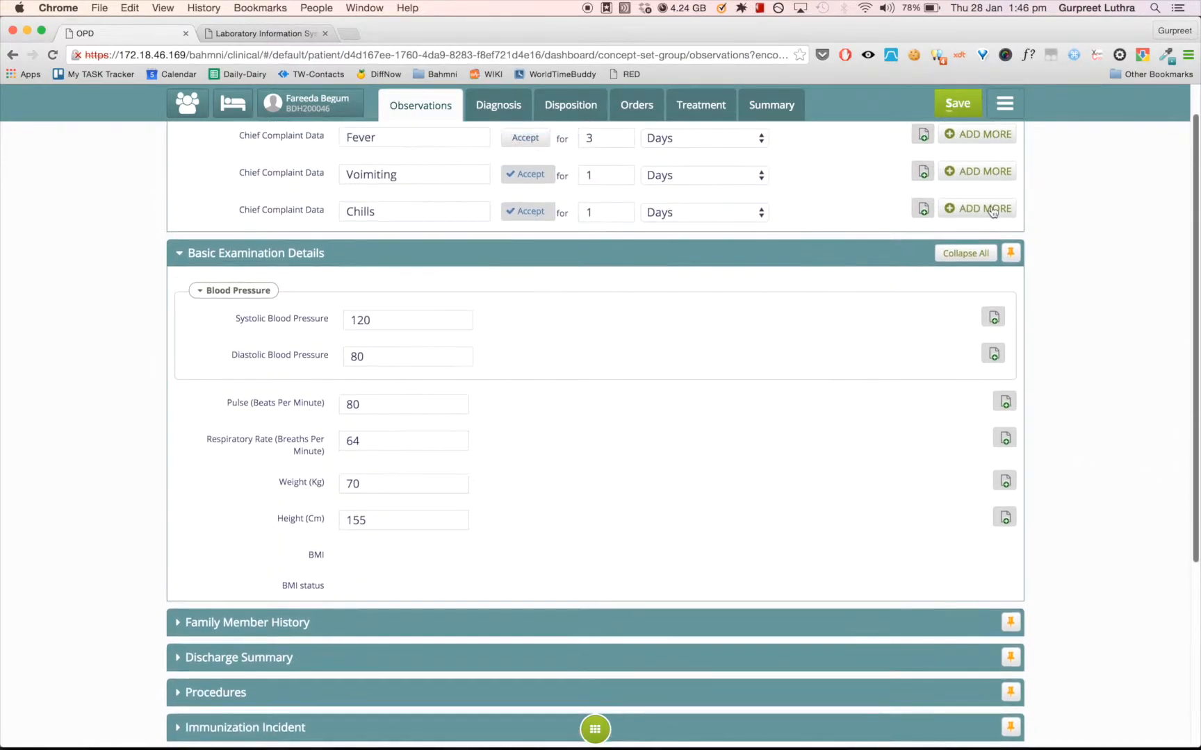
{"action": "left_click", "coordinate": [966, 108]}
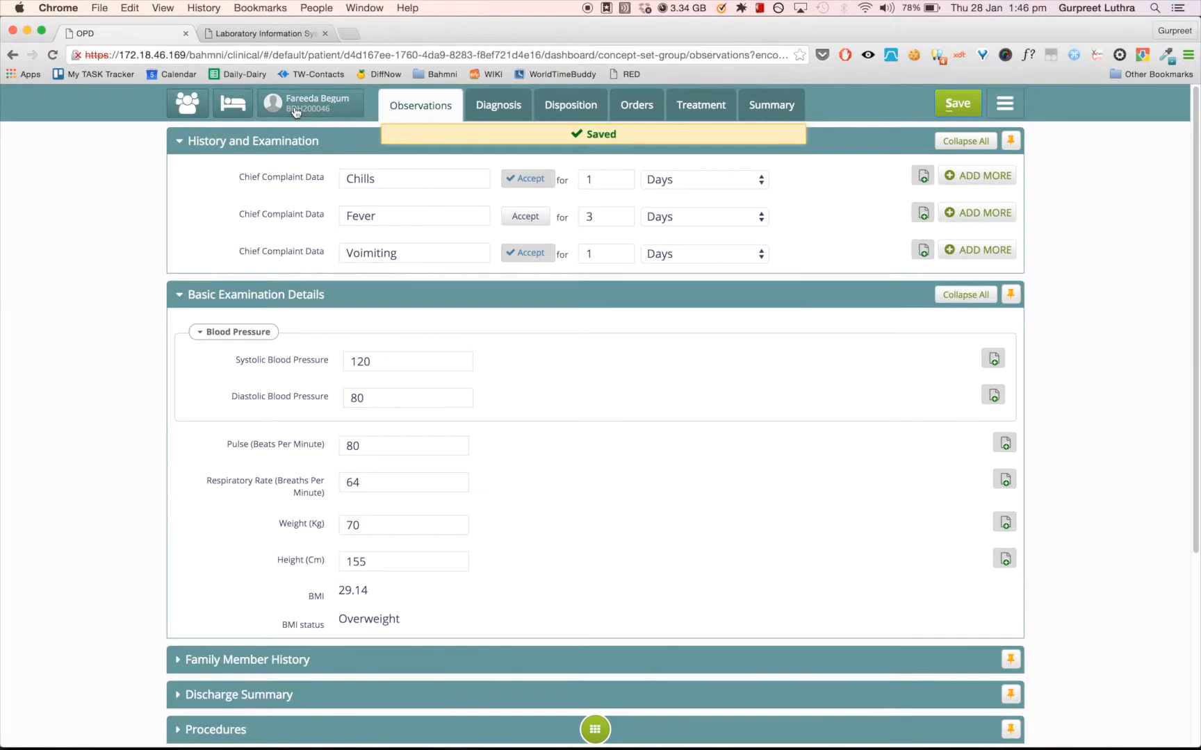
{"action": "left_click", "coordinate": [295, 111]}
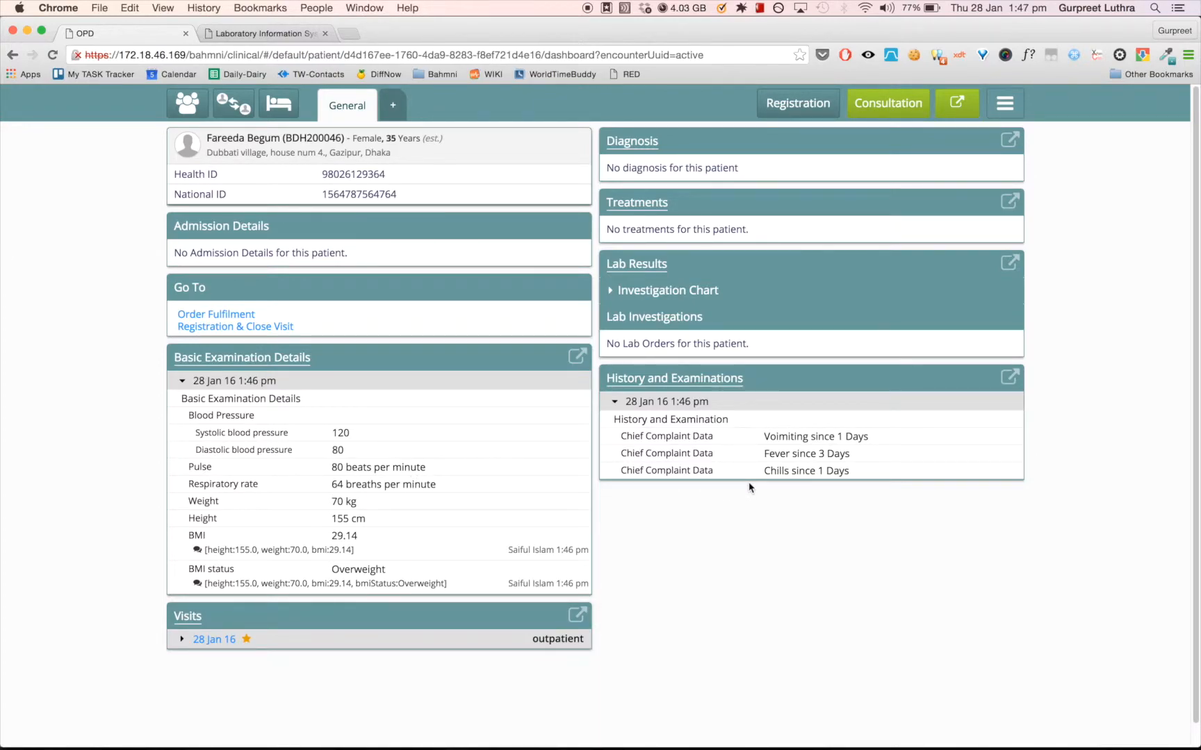
- Return to the consultation and enter "Pneumonia due to Hemophilus influenzae" as the diagnosis from the pneumonia suggestions
{"action": "left_click", "coordinate": [881, 111]}
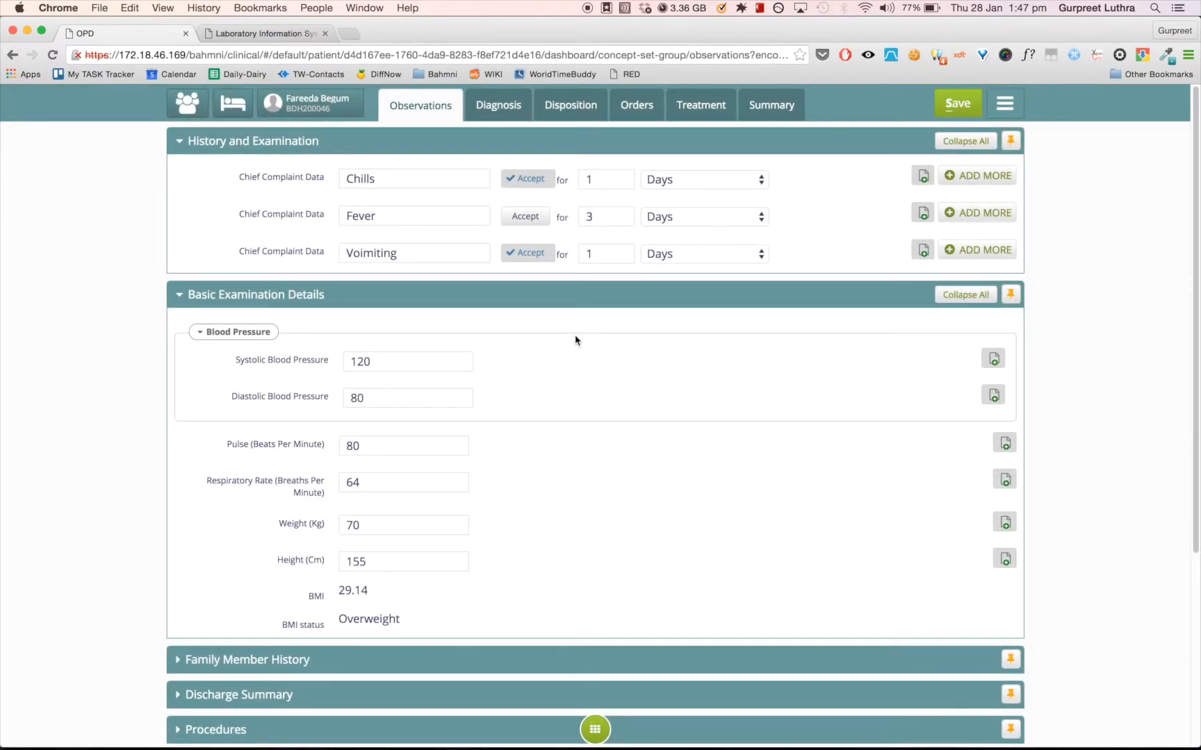
{"action": "left_click", "coordinate": [498, 107]}
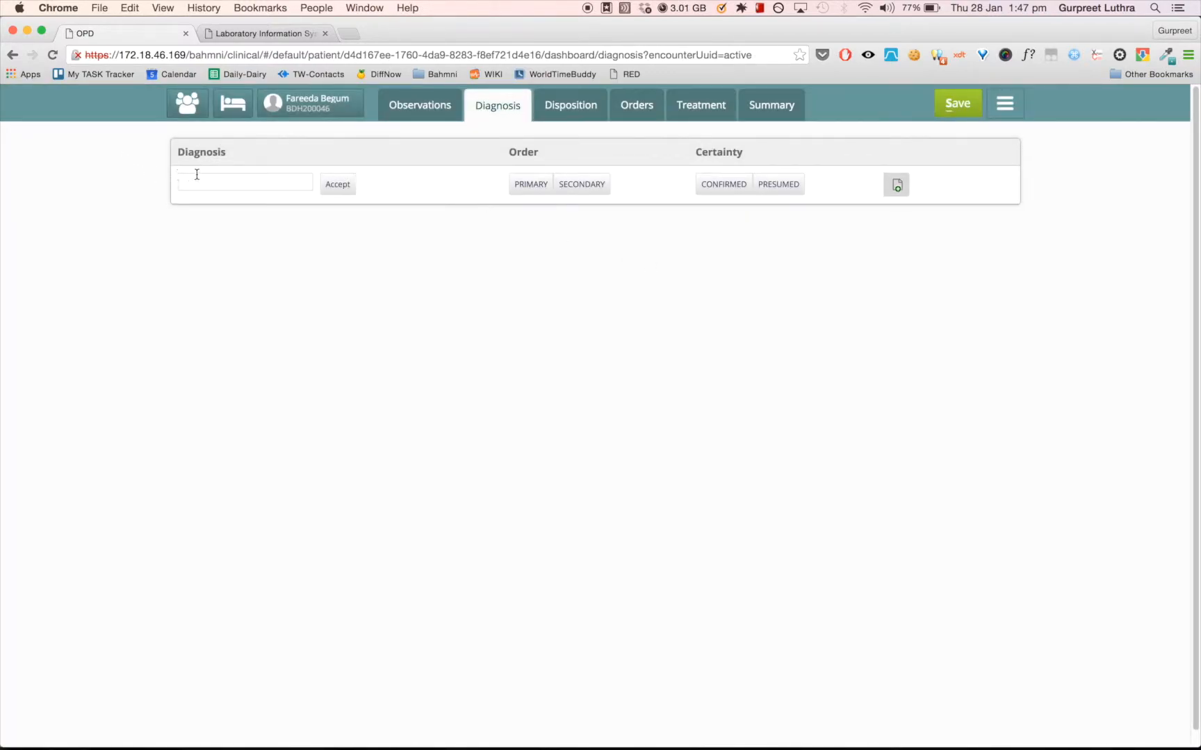
{"action": "left_click", "coordinate": [201, 181]}
{"action": "type", "text": "pneu"}
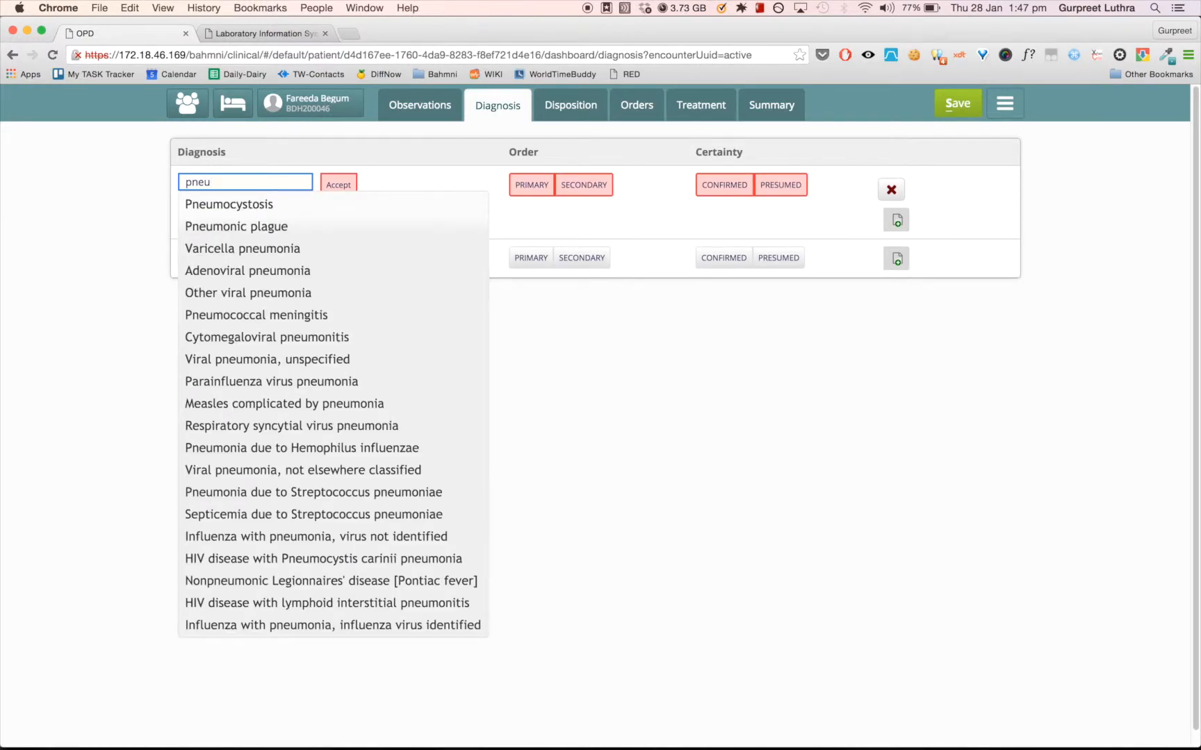
{"action": "type", "text": "mon"}
{"action": "key", "text": "Down"}
{"action": "key", "text": "Down"}
{"action": "key", "text": "Down"}
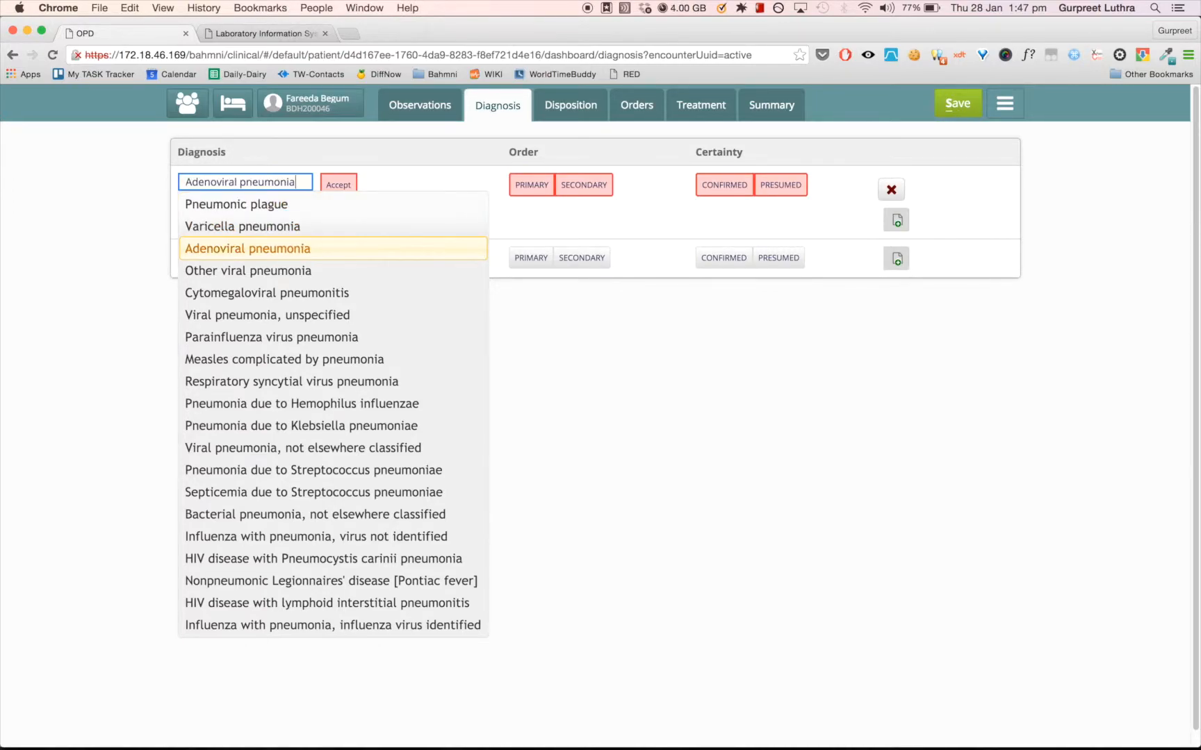
{"action": "key", "text": "Down"}
{"action": "key", "text": "Down"}
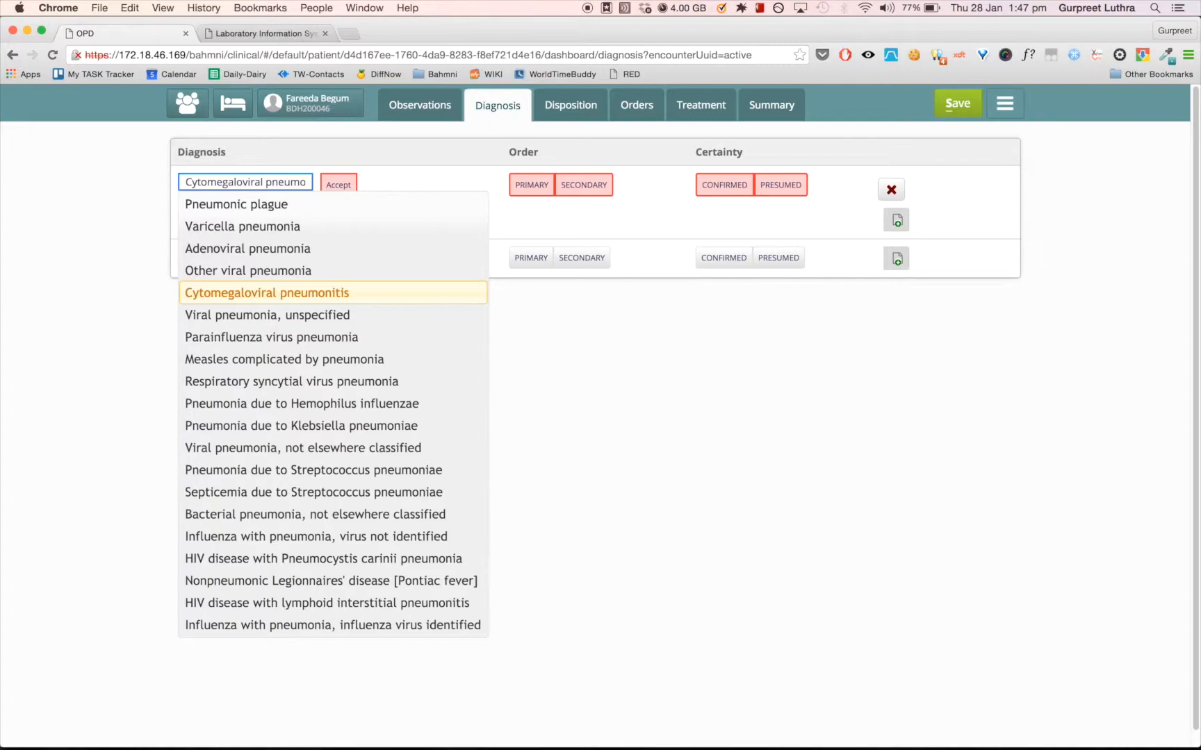
{"action": "key", "text": "Down"}
{"action": "key", "text": "Down"}
{"action": "key", "text": "Down"}
{"action": "key", "text": "Down"}
{"action": "key", "text": "Down"}
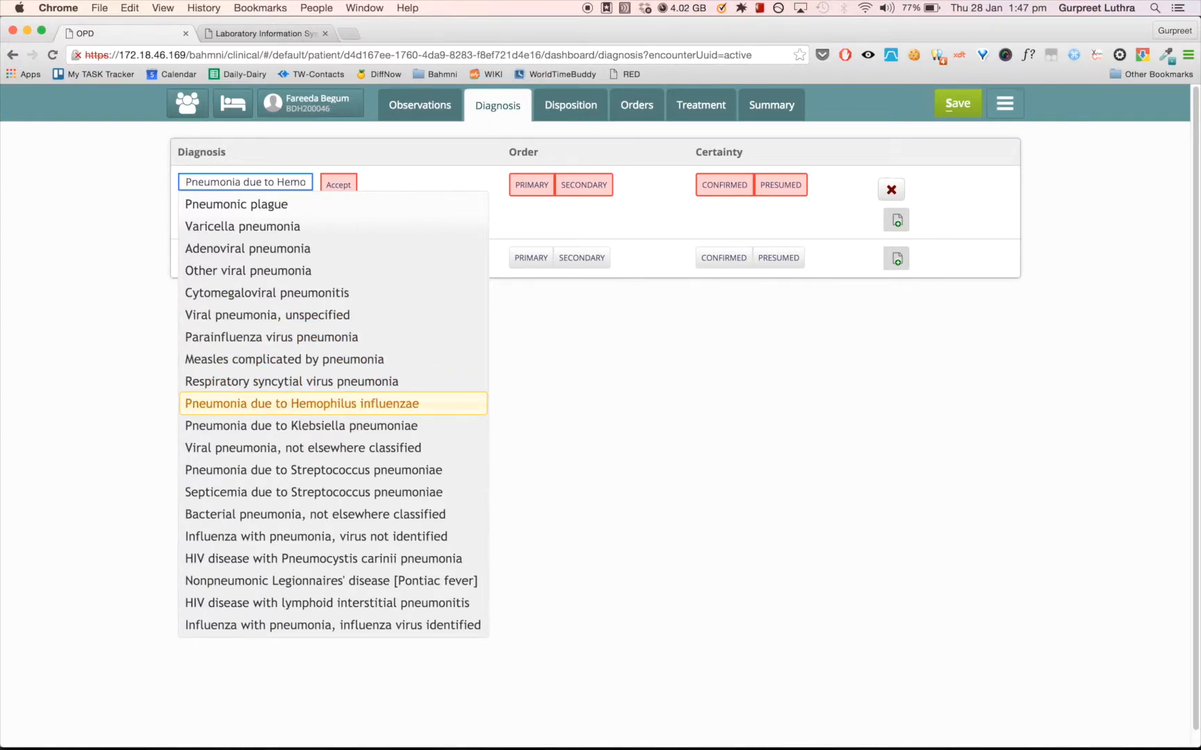
{"action": "key", "text": "Return"}
- Mark the pneumonia diagnosis as Primary in order and Confirmed in certainty
{"action": "left_click", "coordinate": [286, 182]}
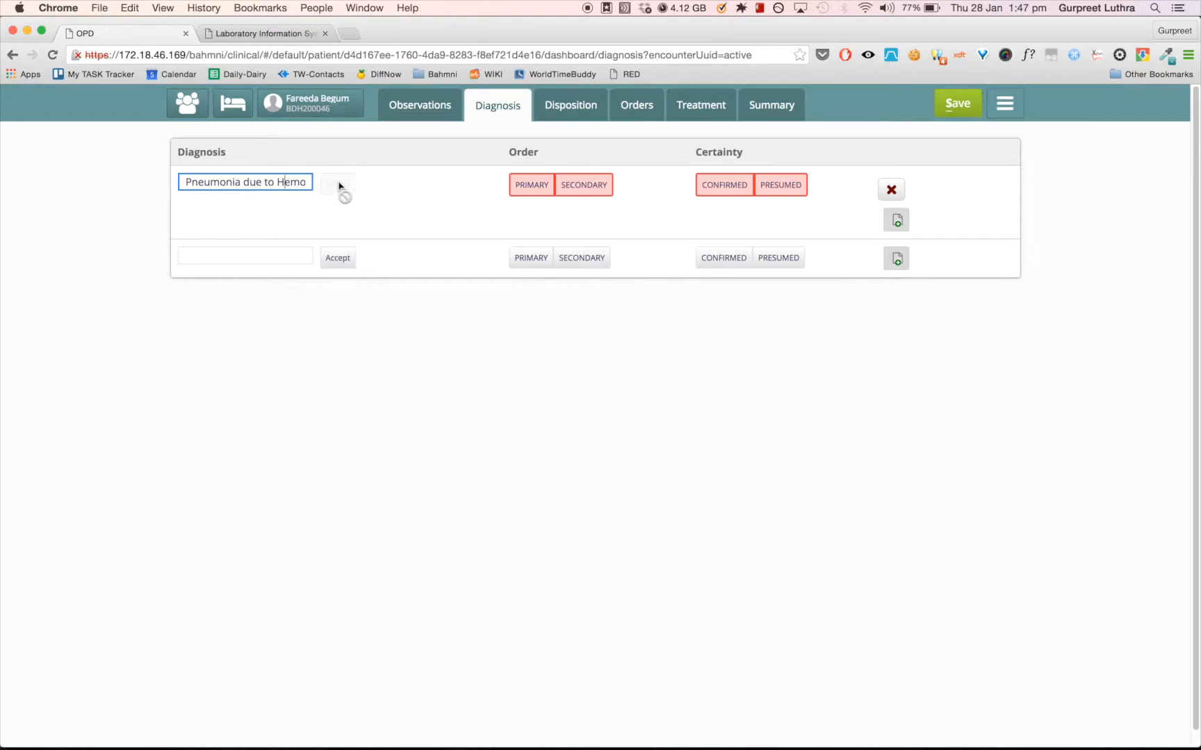
{"action": "left_click", "coordinate": [275, 181]}
{"action": "left_click", "coordinate": [344, 182]}
{"action": "left_click", "coordinate": [526, 187]}
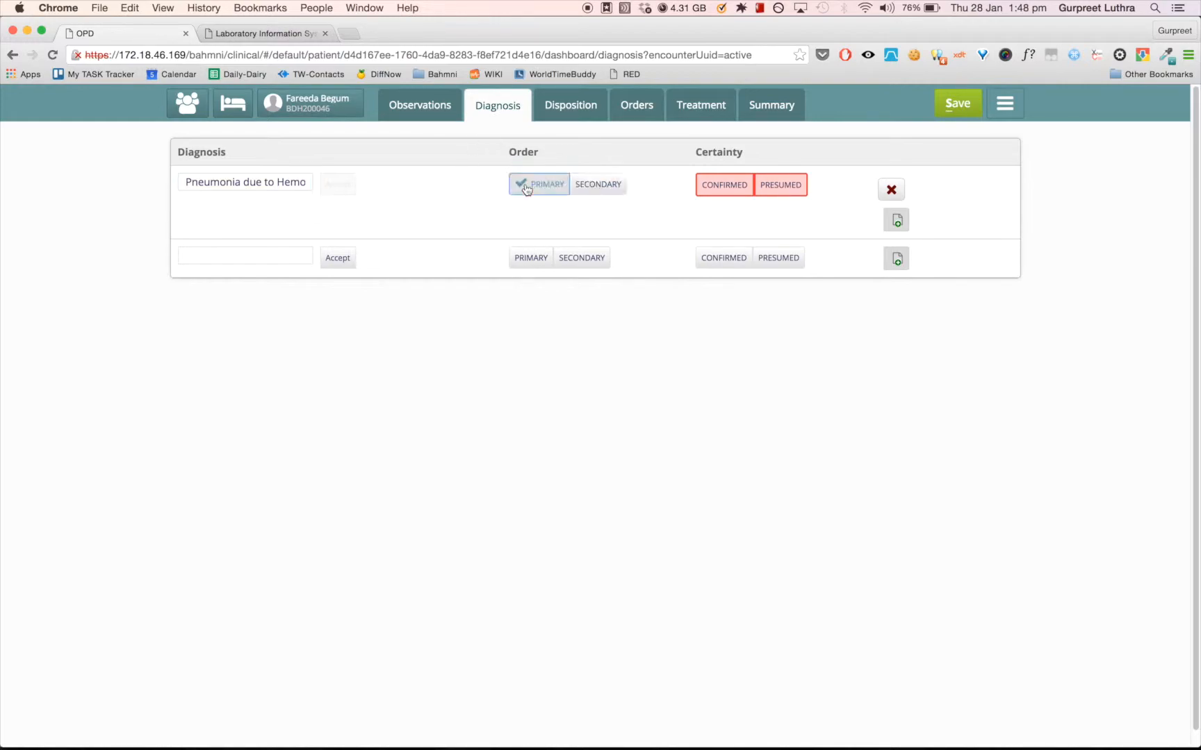
{"action": "left_click", "coordinate": [722, 193]}
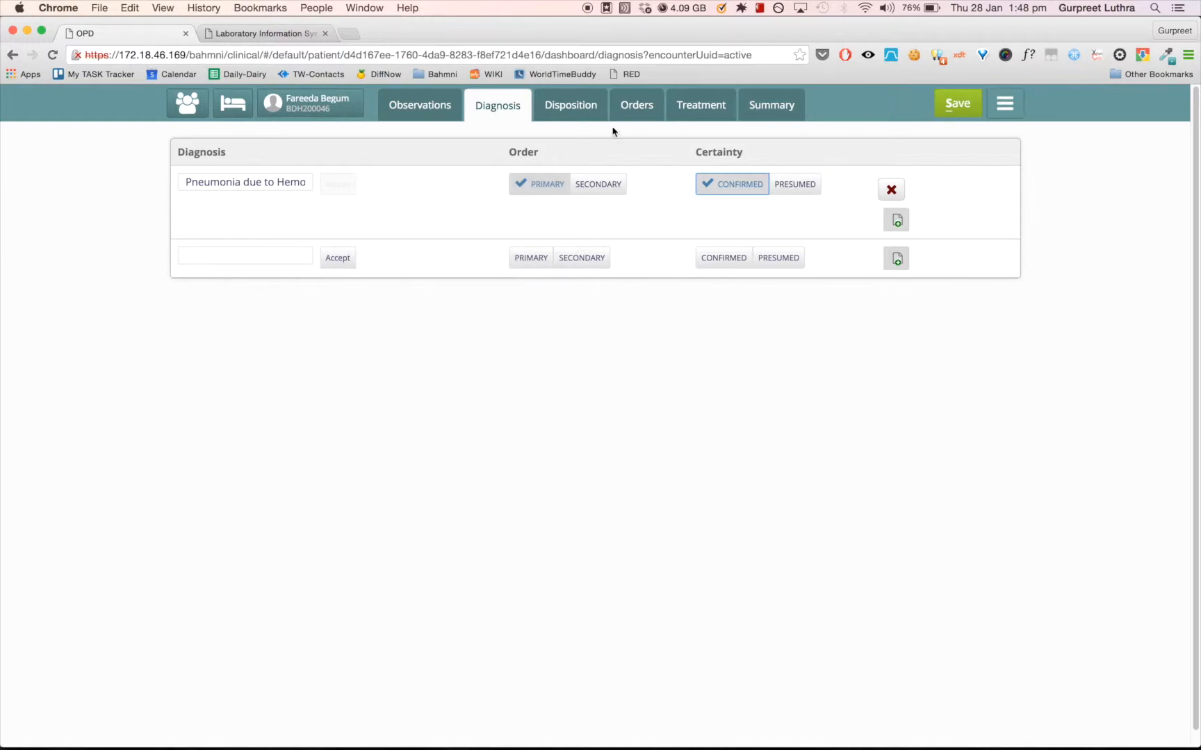
- Start a new treatment order by searching for "Amox" and choosing Amoxicillin Capsule 250 mg (Capsule dose form)
{"action": "left_click", "coordinate": [698, 118]}
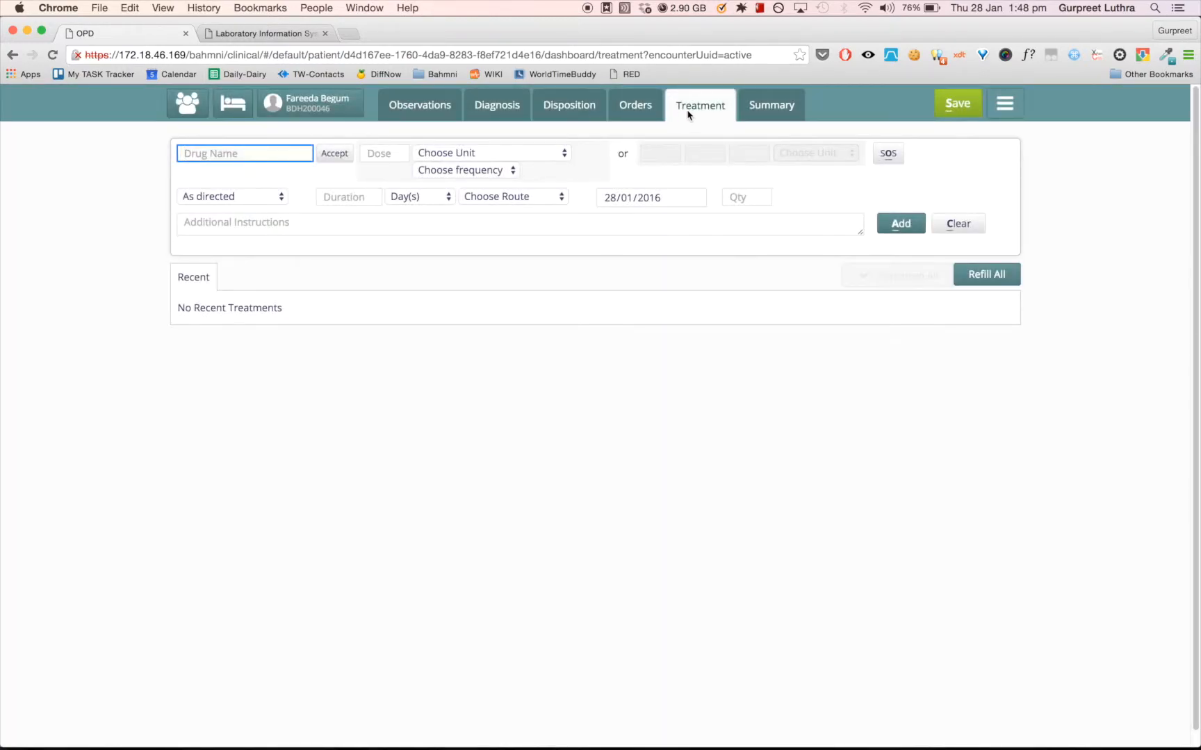
{"action": "left_click", "coordinate": [234, 159]}
{"action": "type", "text": "Amo"}
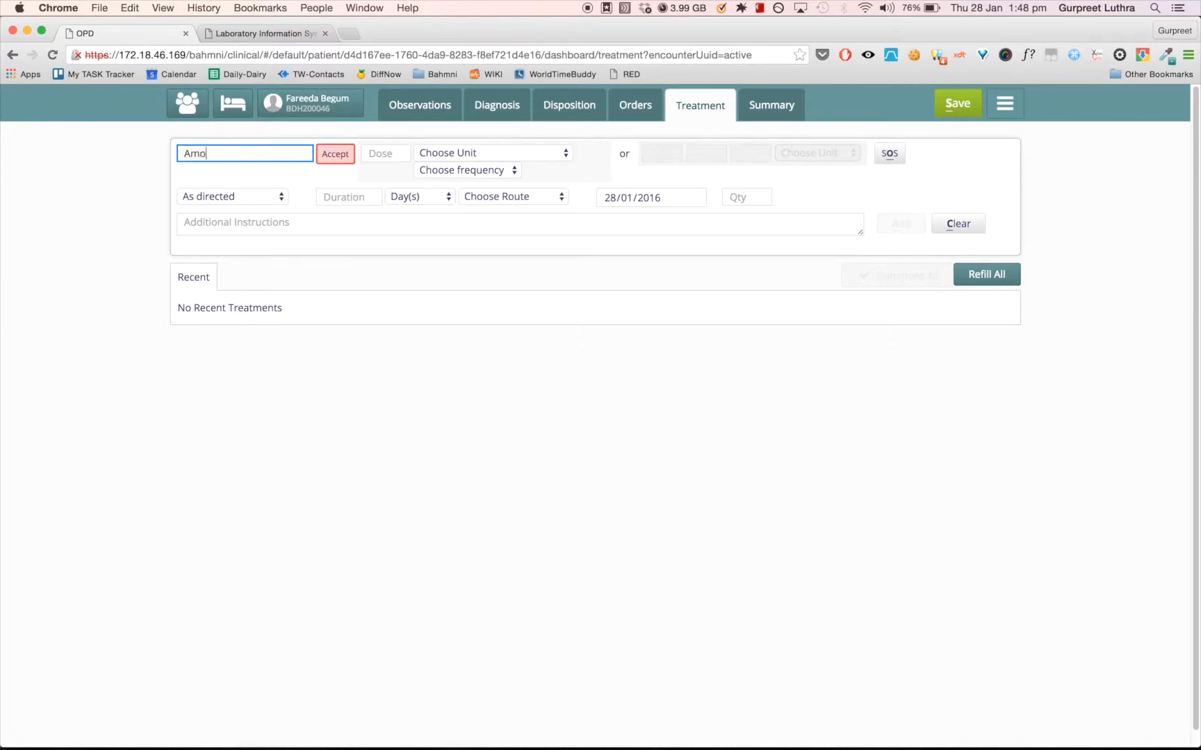
{"action": "type", "text": "xyc"}
{"action": "key", "text": "BackSpace"}
{"action": "key", "text": "BackSpace"}
{"action": "key", "text": "BackSpace"}
{"action": "key", "text": "BackSpace"}
{"action": "key", "text": "BackSpace"}
{"action": "type", "text": "moxy"}
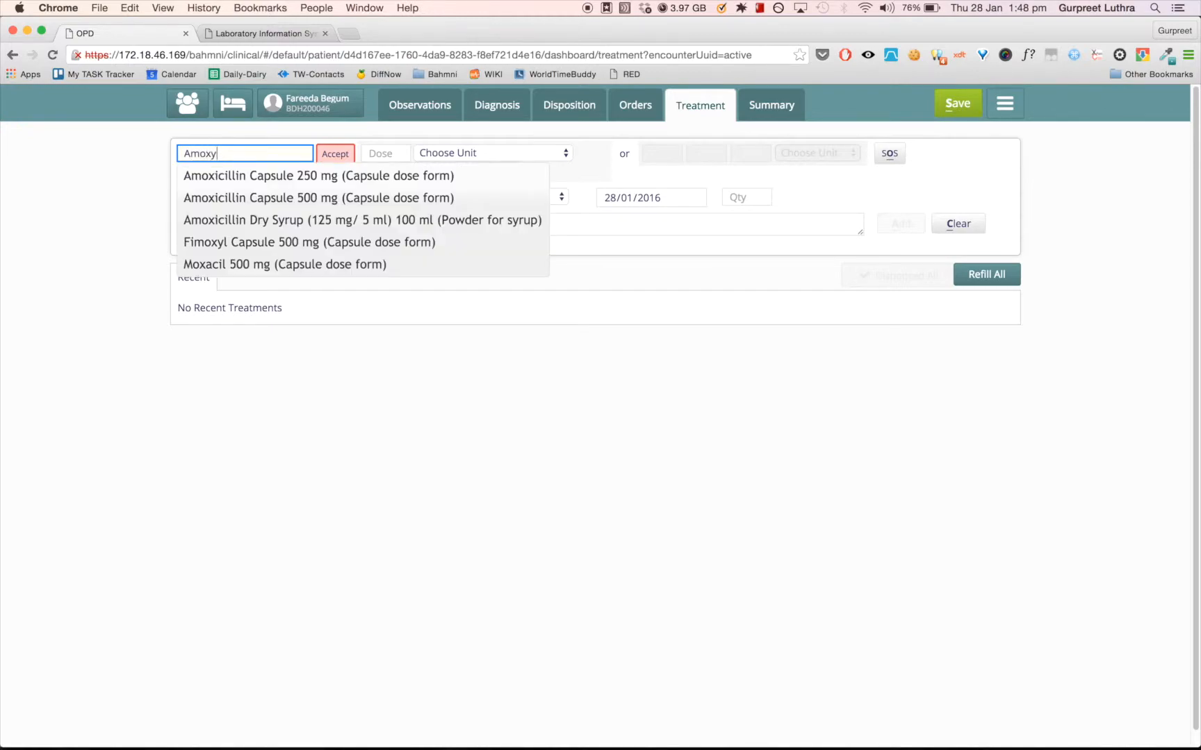
{"action": "key", "text": "BackSpace"}
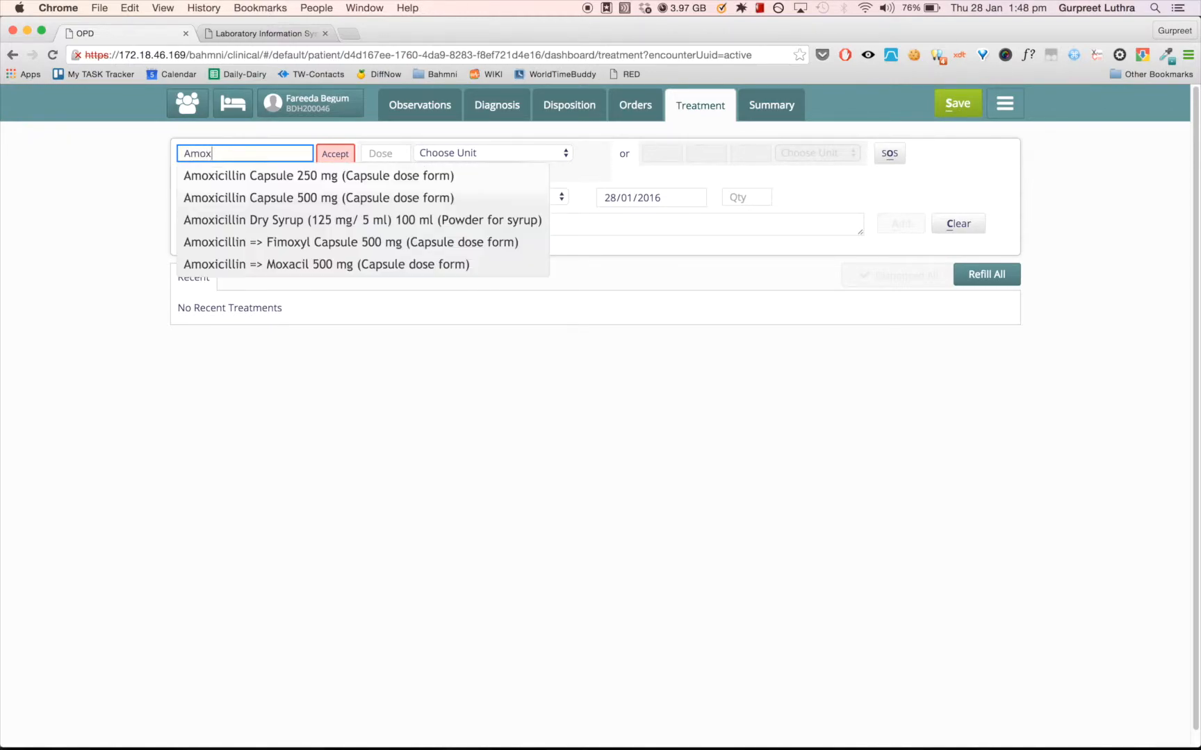
{"action": "left_click", "coordinate": [246, 182]}
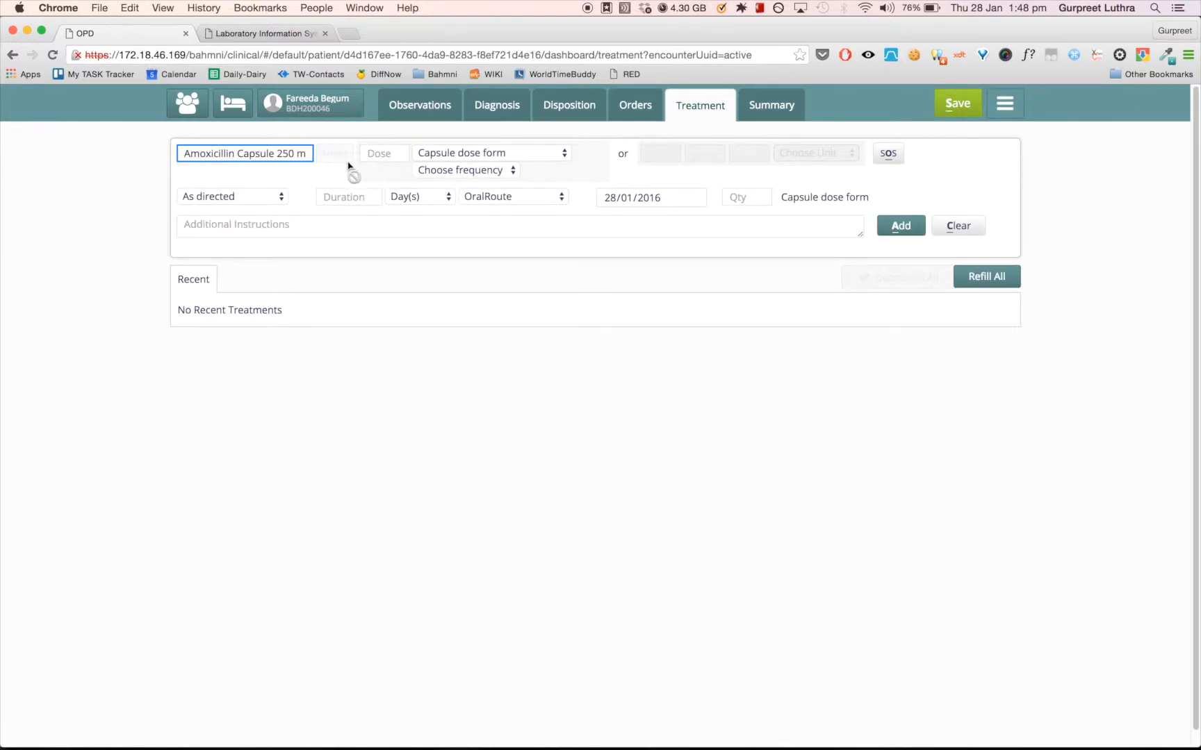
- Set the Amoxicillin dose to 2 in Capsule dose form with a frequency of Twice a day
{"action": "left_click", "coordinate": [398, 151]}
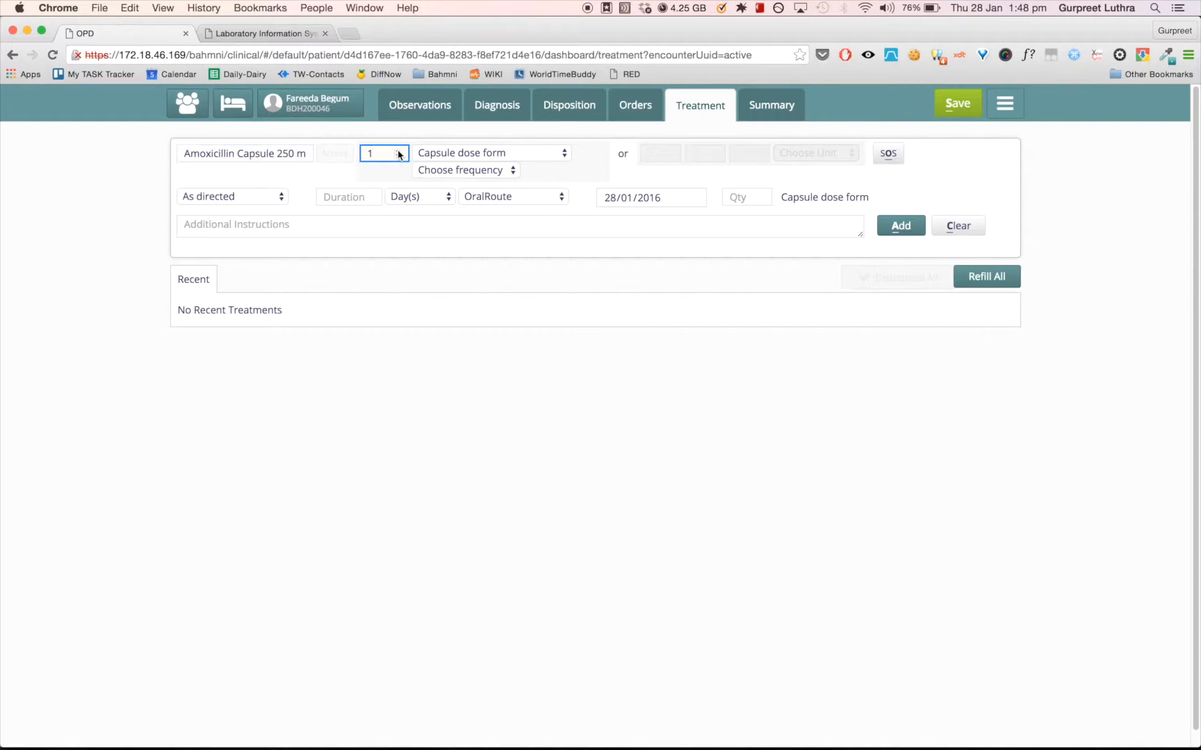
{"action": "left_click", "coordinate": [399, 151]}
{"action": "left_click", "coordinate": [430, 155]}
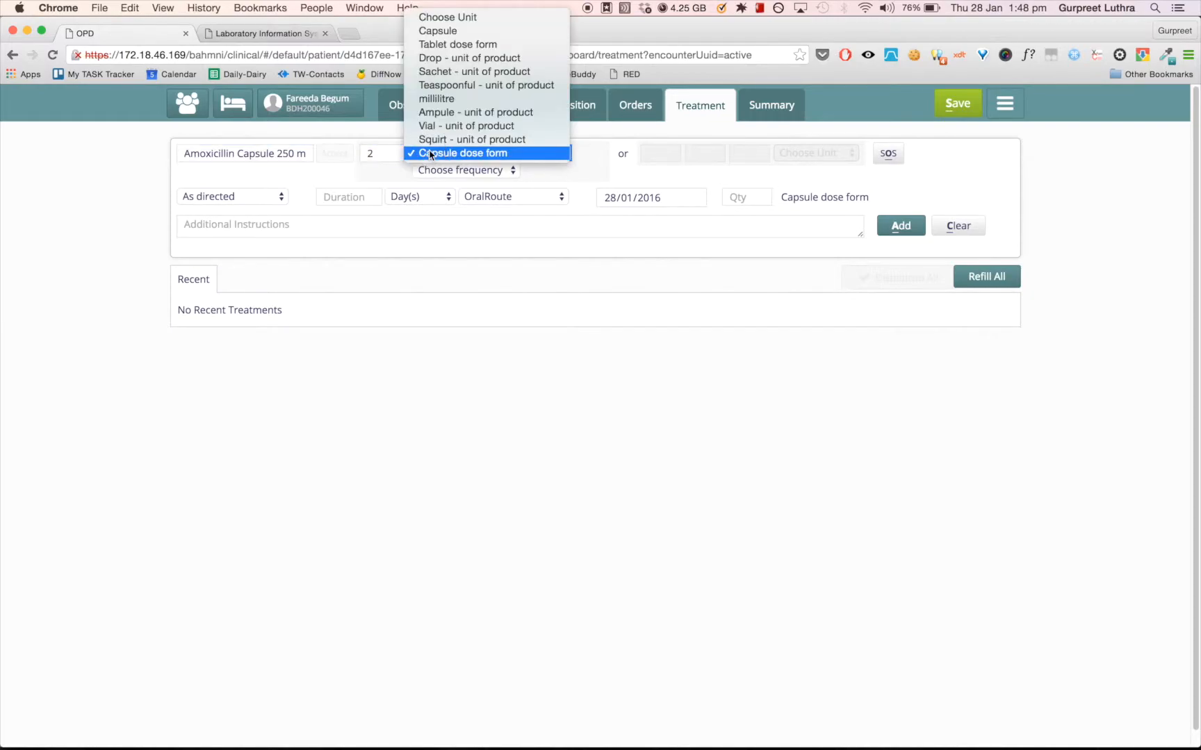
{"action": "left_click", "coordinate": [430, 154]}
{"action": "left_click", "coordinate": [459, 171]}
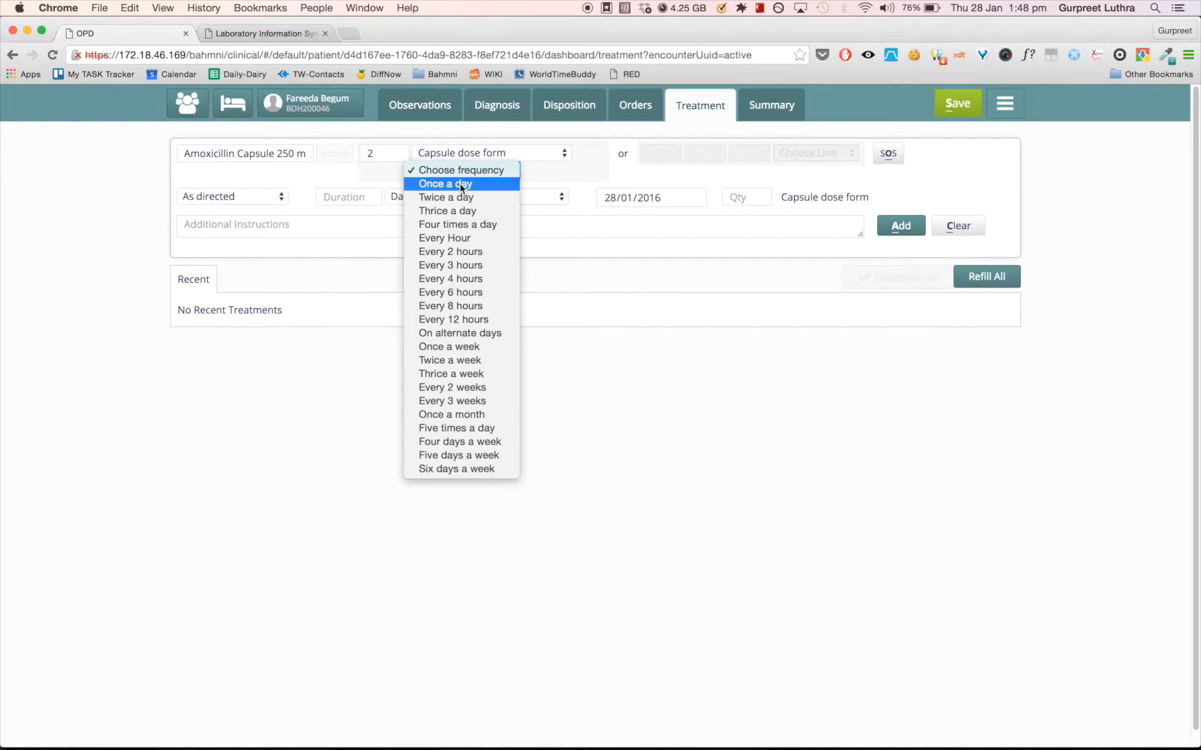
{"action": "left_click", "coordinate": [465, 200]}
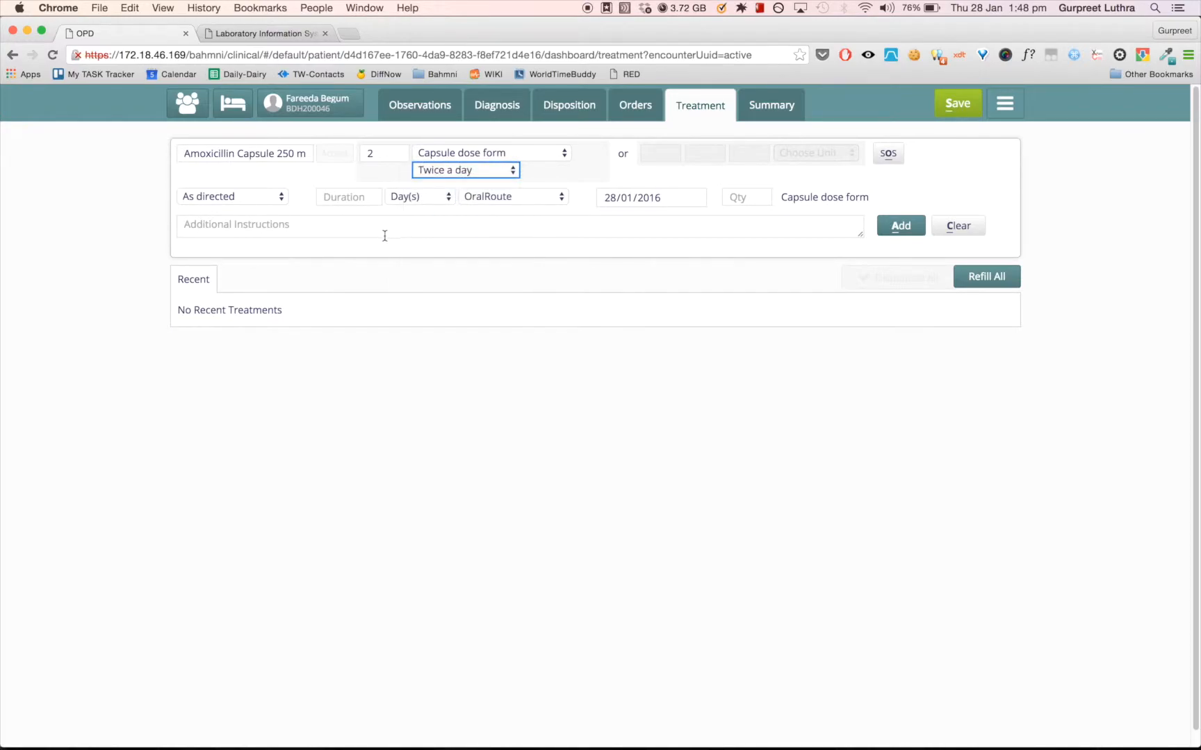
- Set the Amoxicillin instruction to After meals and the duration to 4 Day(s), keeping the start date 28/01/2016
{"action": "left_click", "coordinate": [245, 203]}
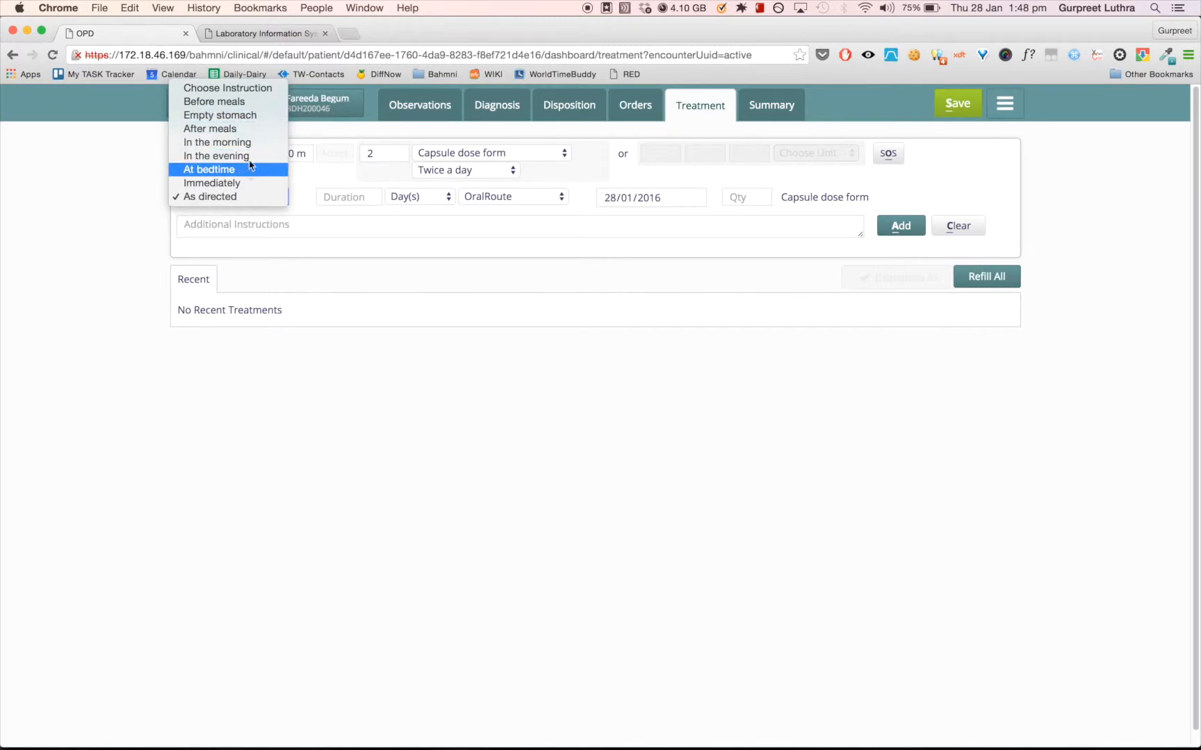
{"action": "left_click", "coordinate": [242, 129]}
{"action": "left_click", "coordinate": [370, 194]}
{"action": "type", "text": "4"}
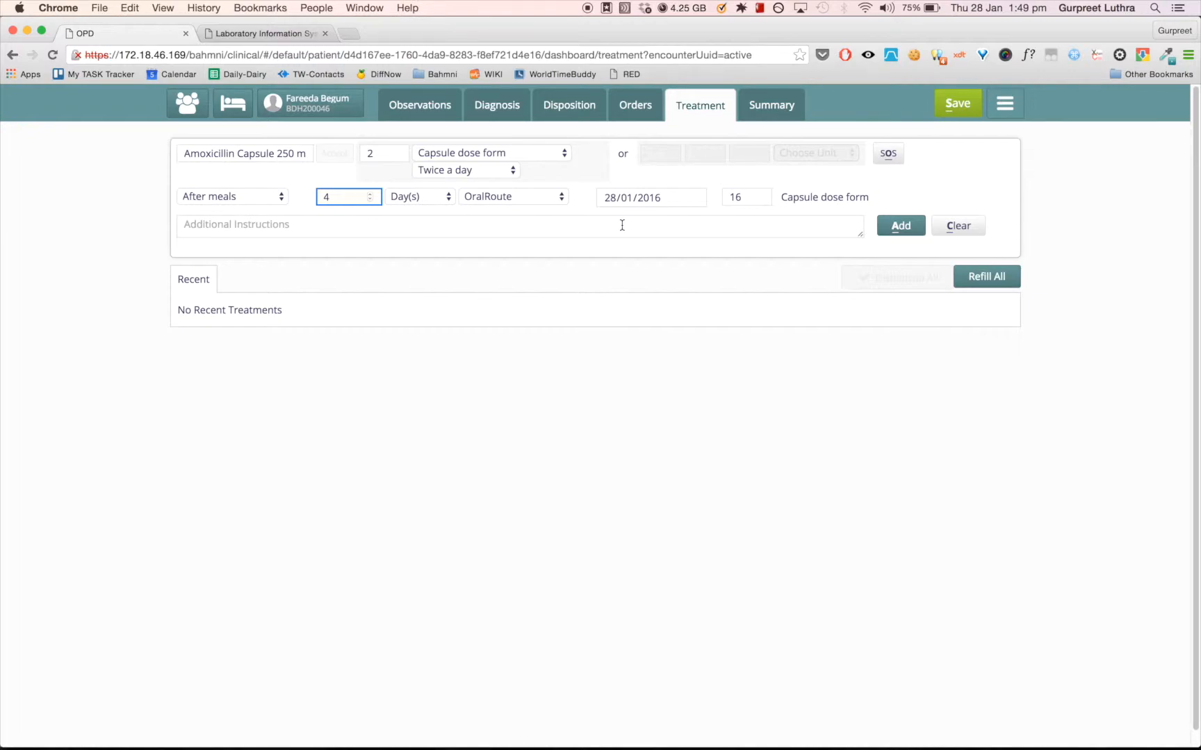
{"action": "left_click", "coordinate": [691, 197]}
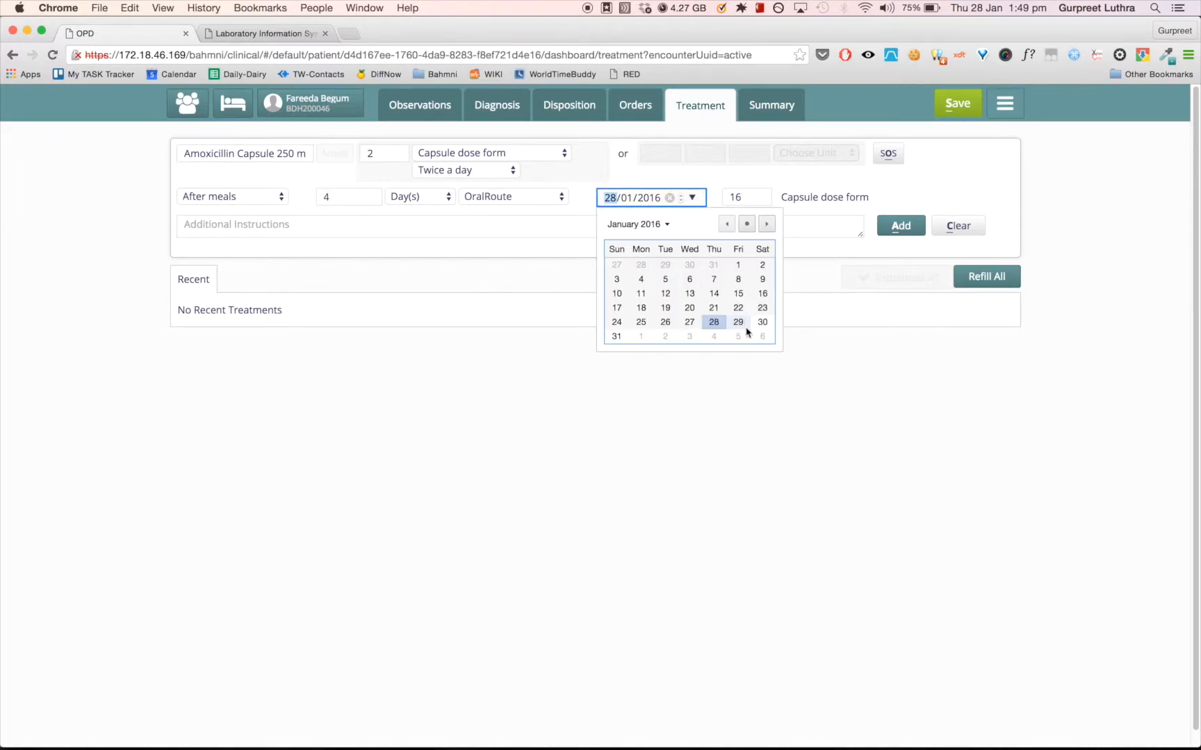
{"action": "left_click", "coordinate": [494, 395]}
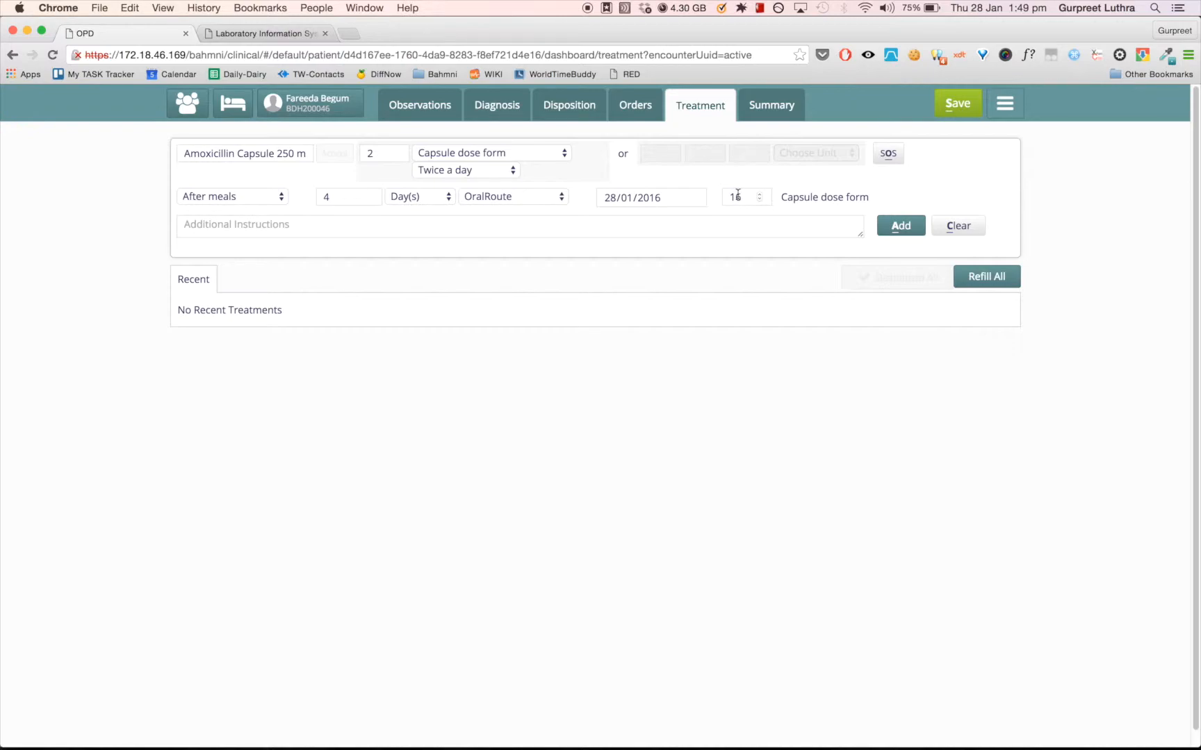
- Enter the additional instruction "Avoid spicy food" and add the Amoxicillin order to the new prescription
{"action": "left_click", "coordinate": [248, 227]}
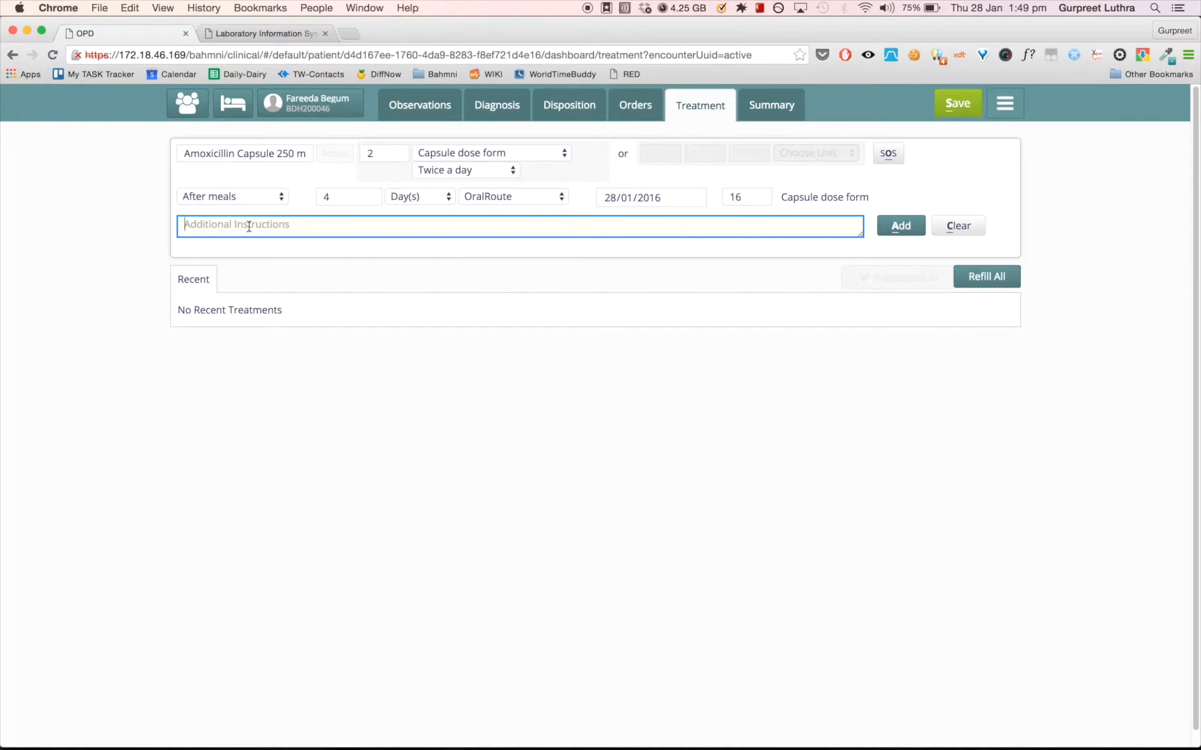
{"action": "type", "text": "Avoid spicy food"}
{"action": "left_click", "coordinate": [887, 234]}
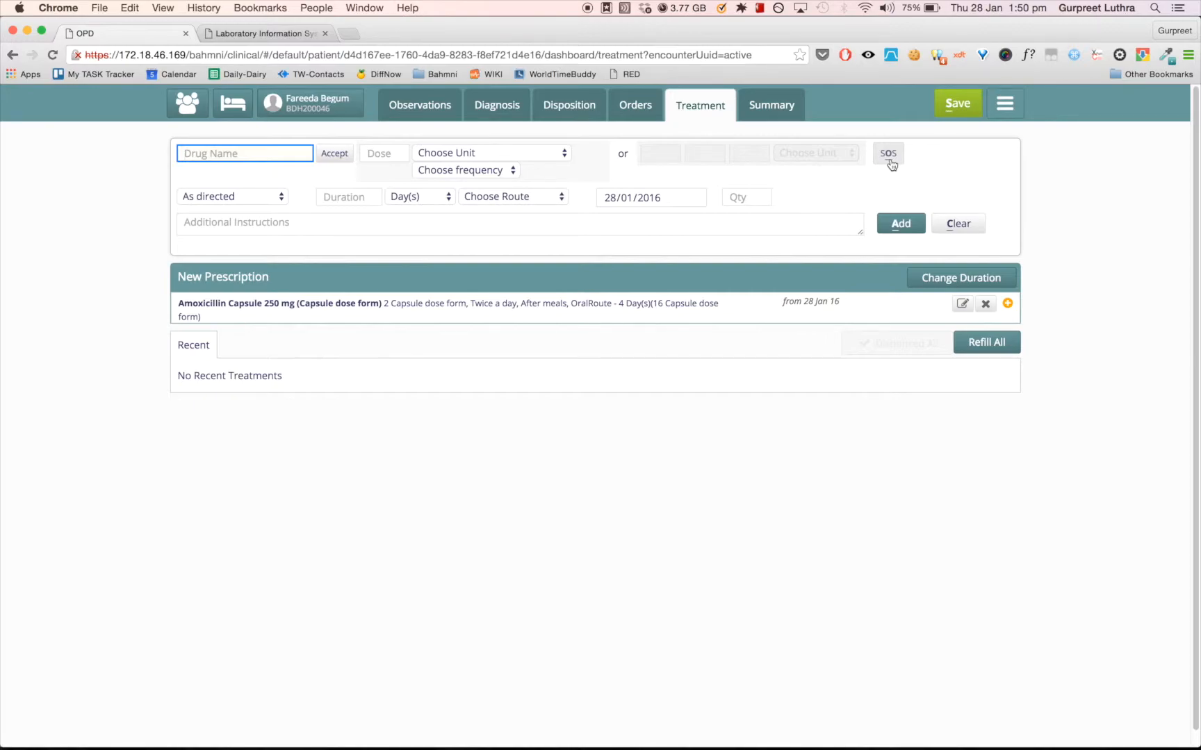
- Save the consultation and print the prescription of the patient's 28 Jan 16 outpatient visit
{"action": "left_click", "coordinate": [952, 112]}
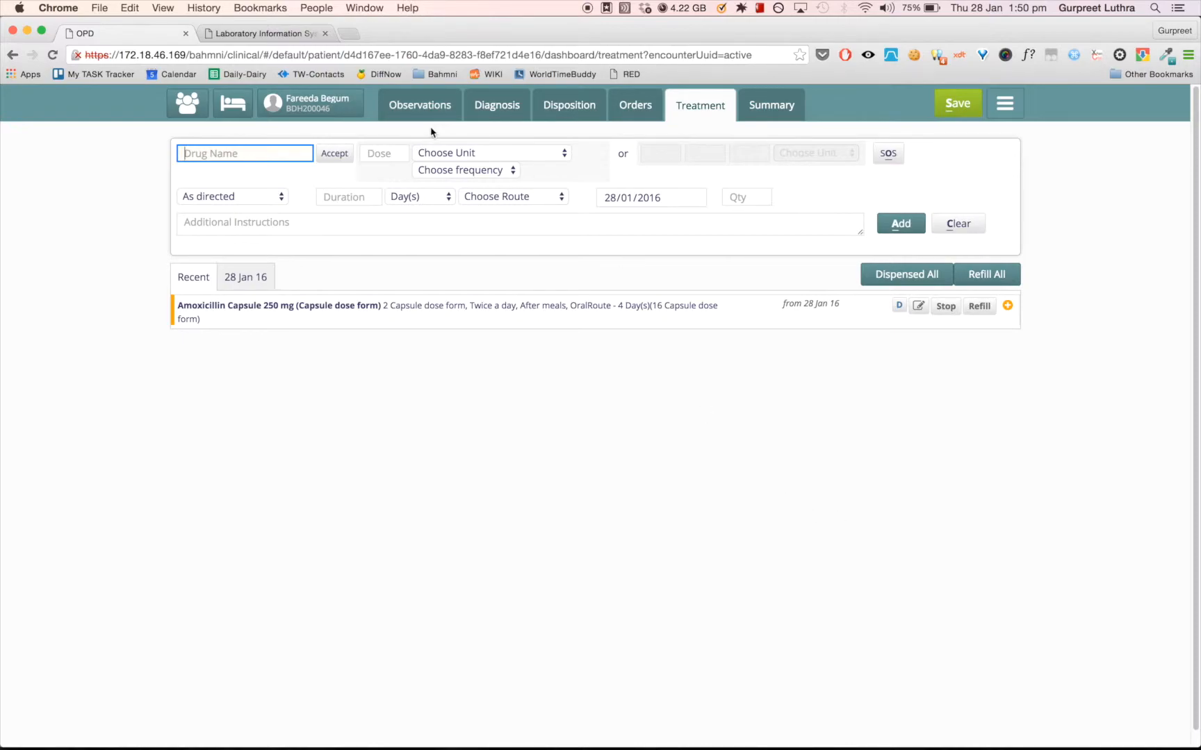
{"action": "left_click", "coordinate": [278, 103]}
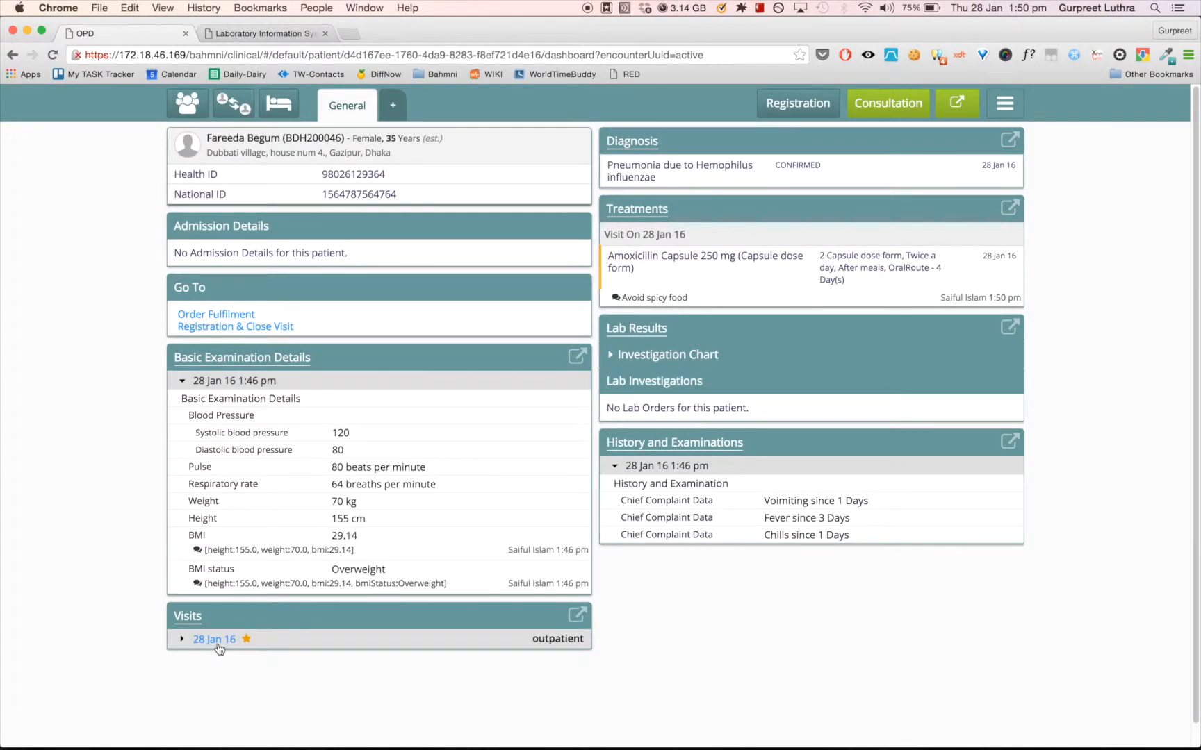
{"action": "left_click", "coordinate": [215, 641]}
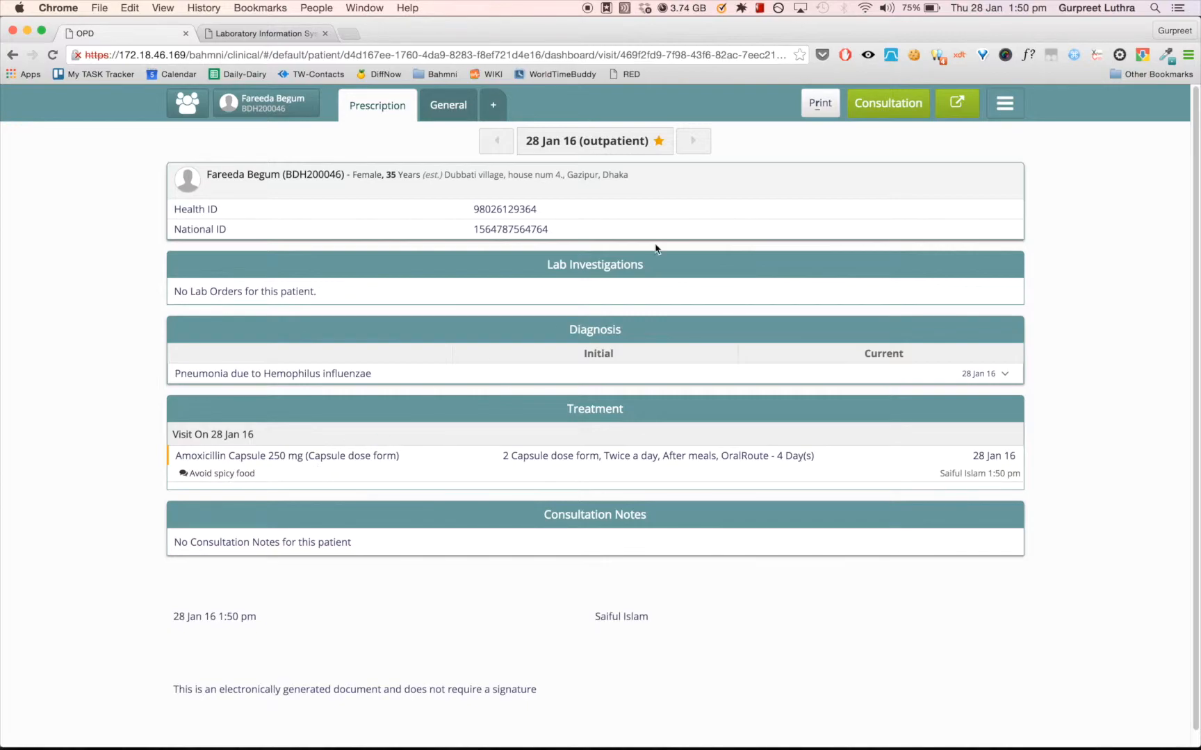
{"action": "left_click", "coordinate": [826, 111]}
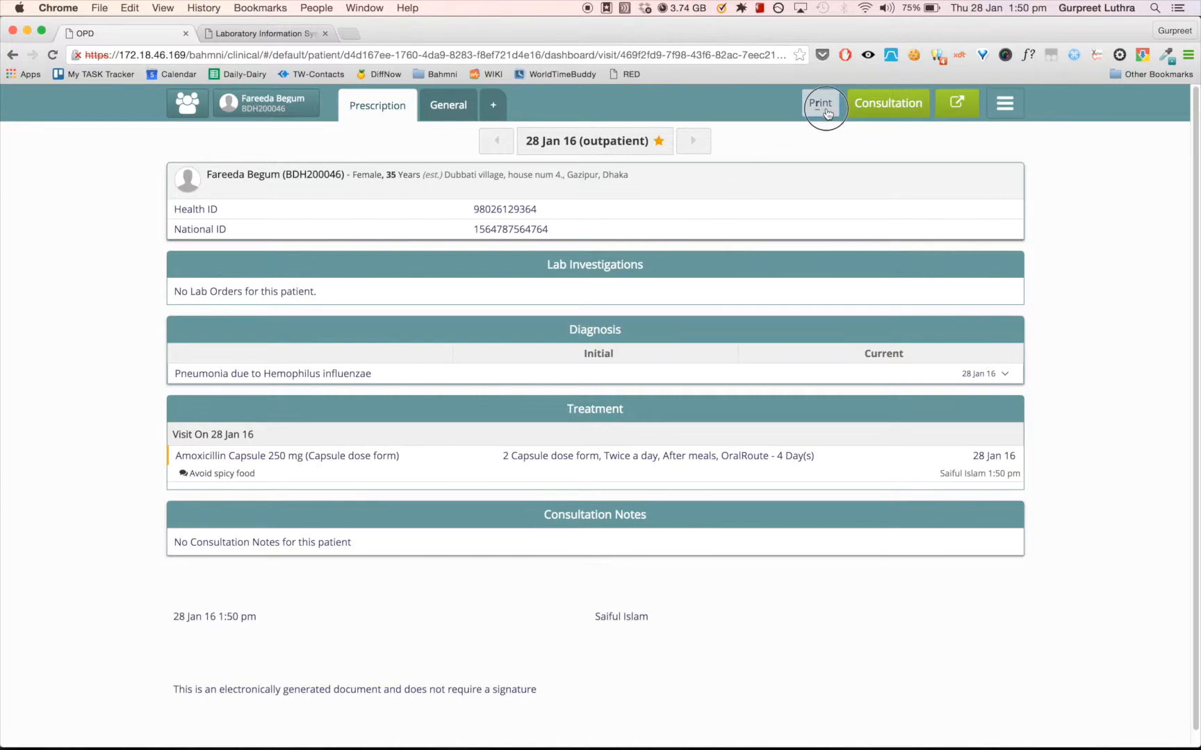